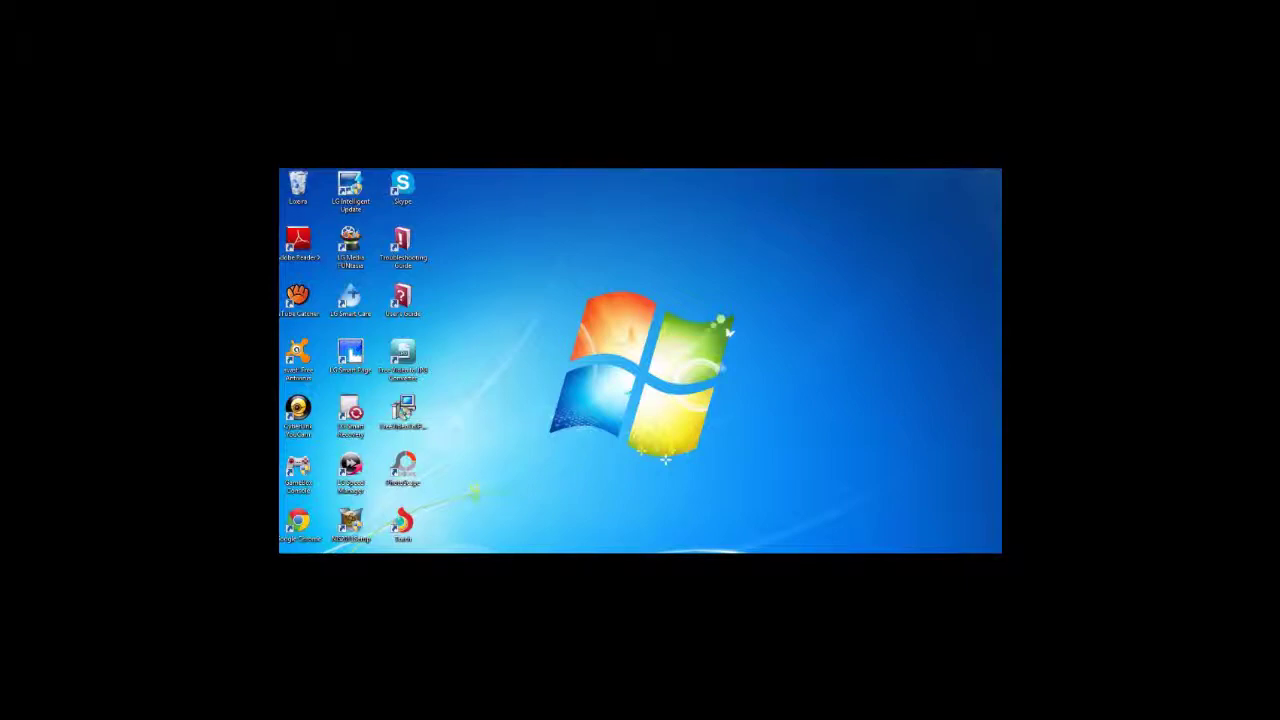
Step: Bring up aTube Catcher and open its Screen Record mode, declining the WinPcap download
mouse_move(488, 552)
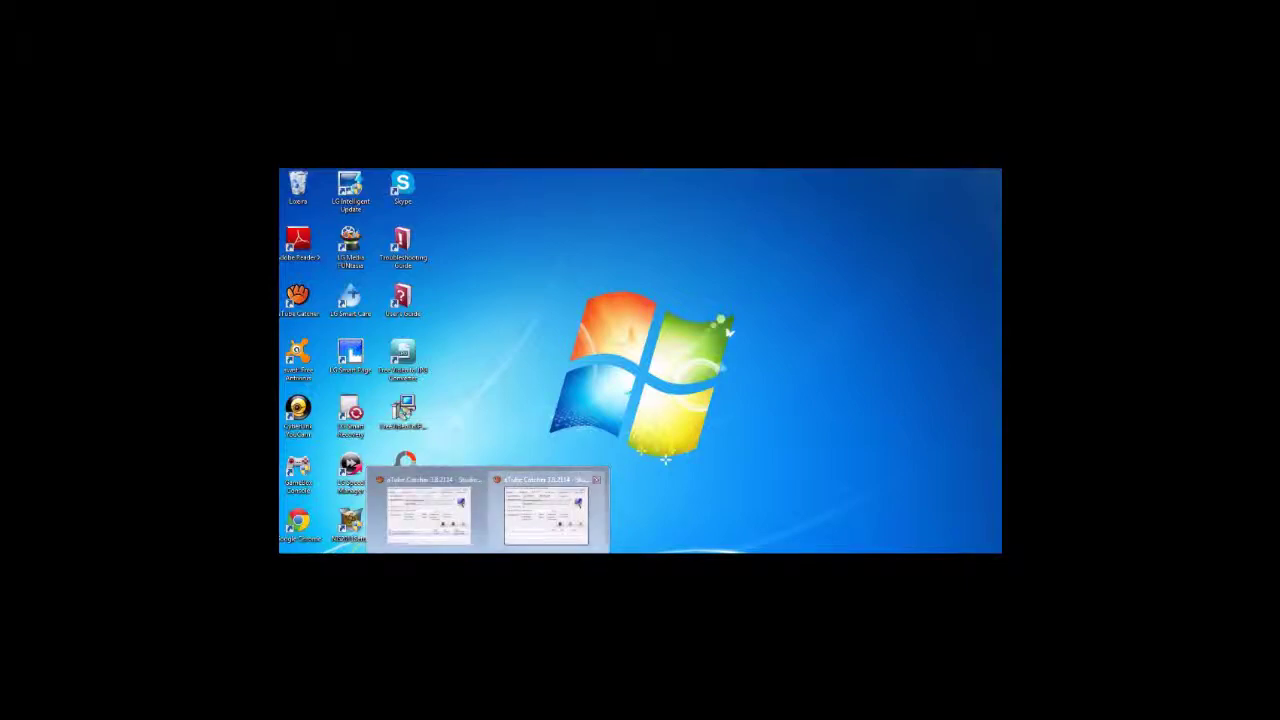
left_click(546, 512)
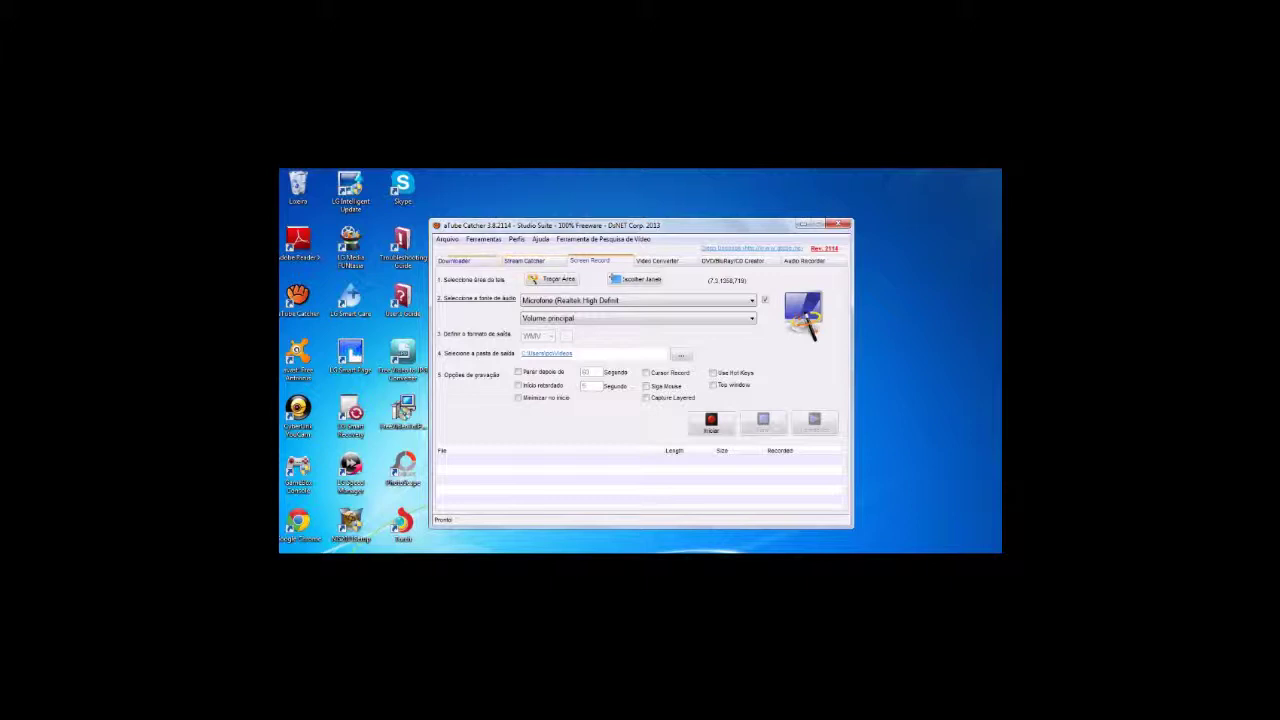
left_click(454, 260)
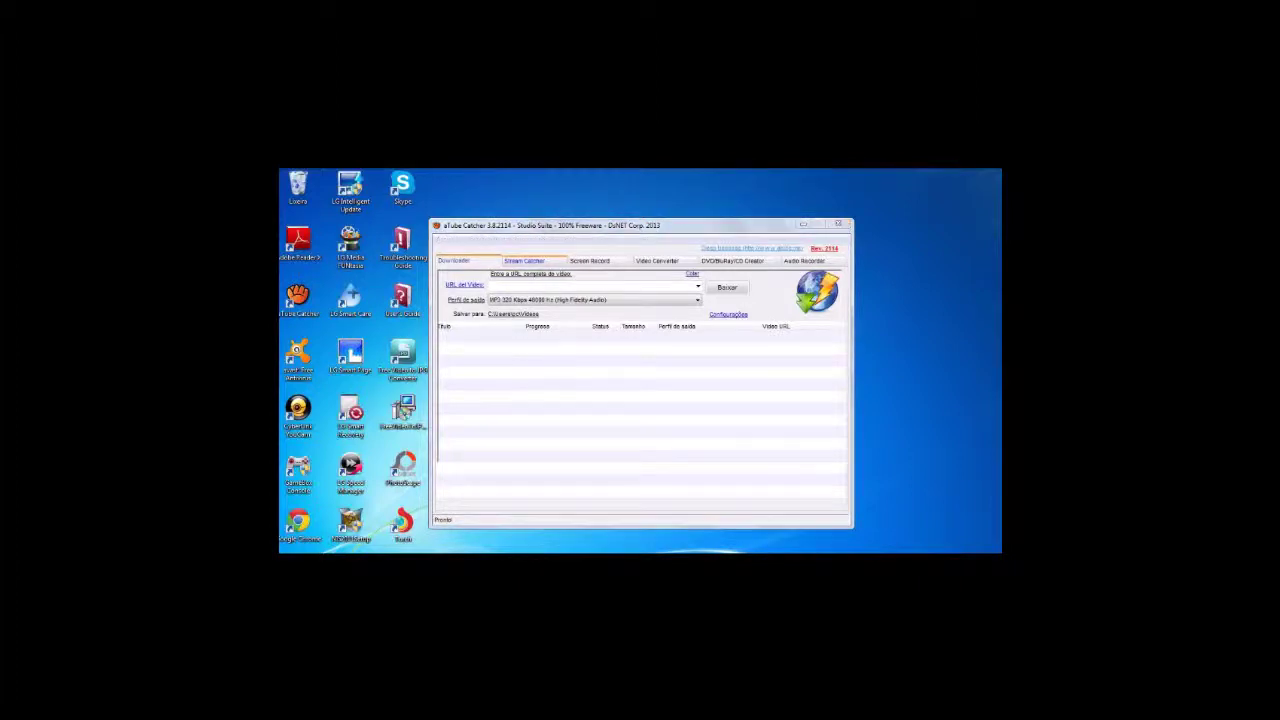
left_click(524, 260)
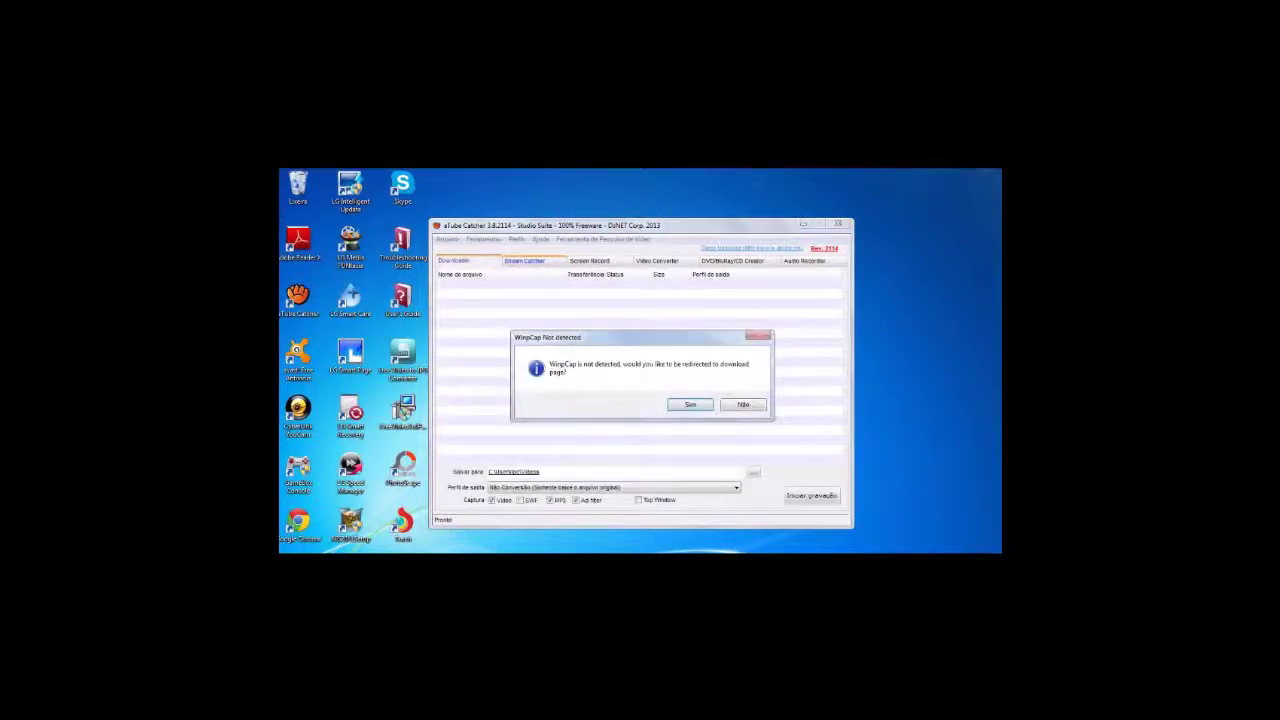
left_click(742, 404)
left_click(589, 260)
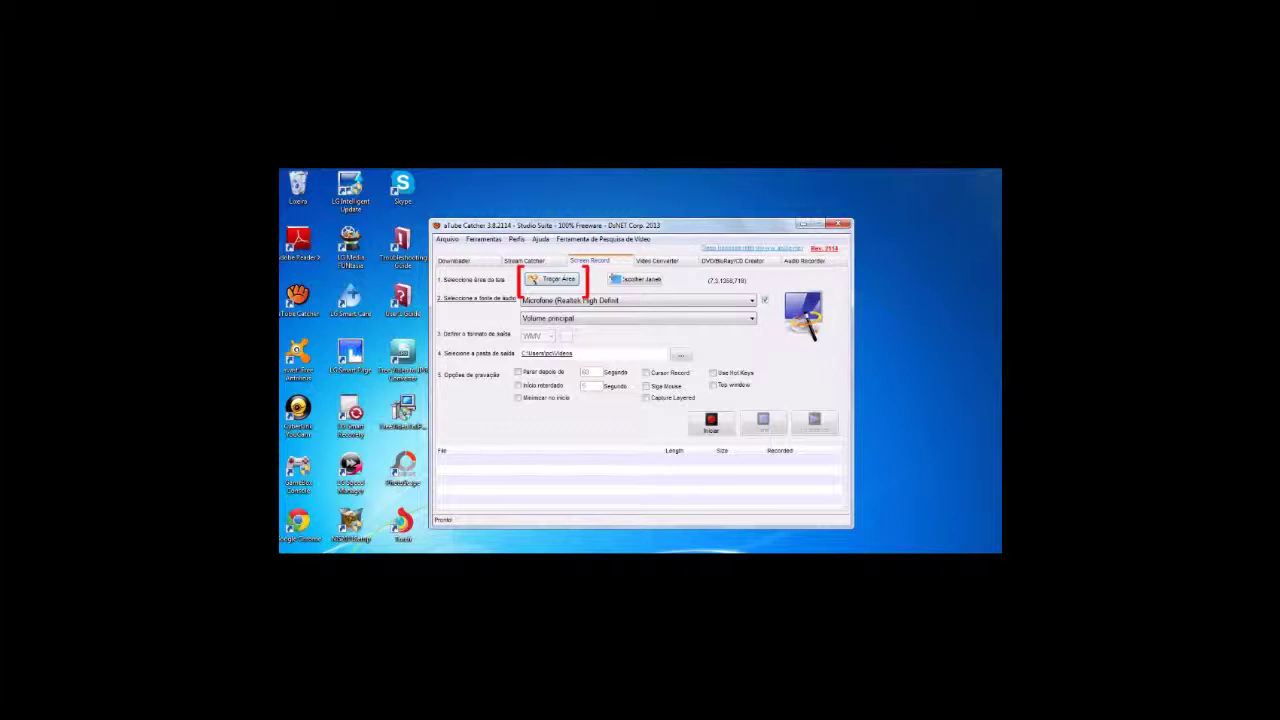
Step: Mark a capture area over the desktop's Windows logo, record it briefly and stop the recording
left_click(567, 280)
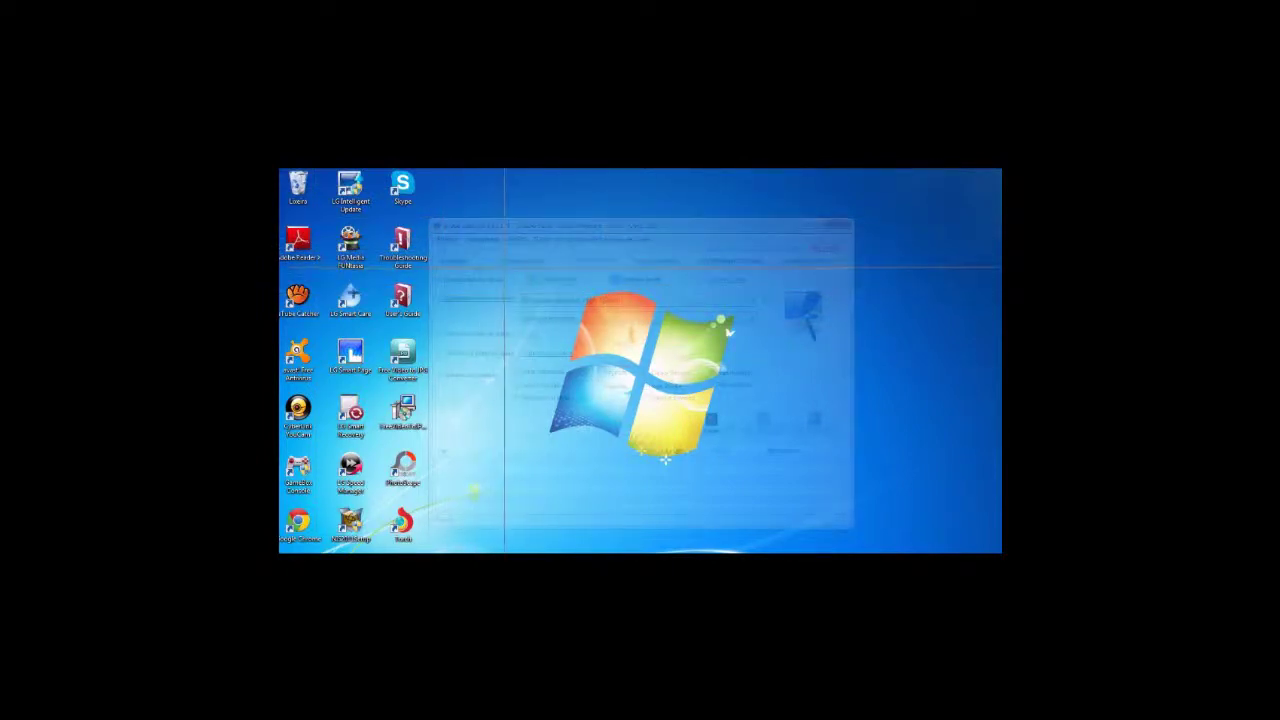
left_click_drag(490, 290, 696, 390)
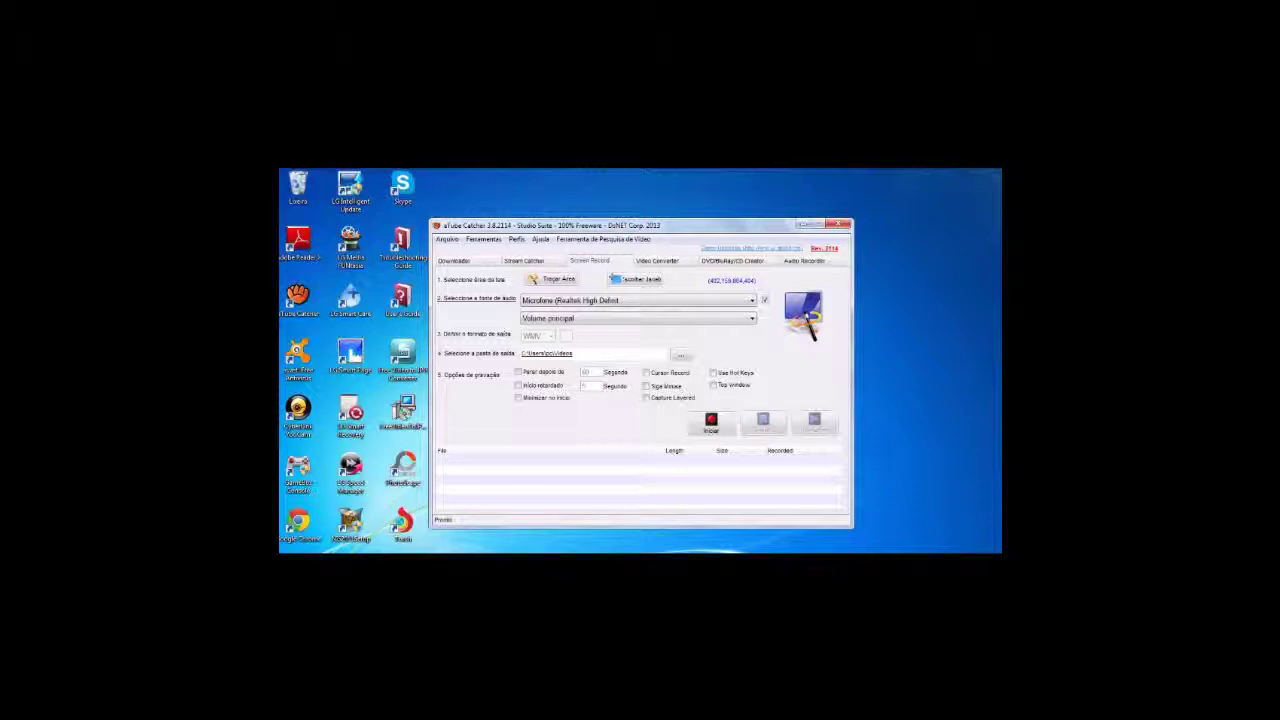
left_click(711, 424)
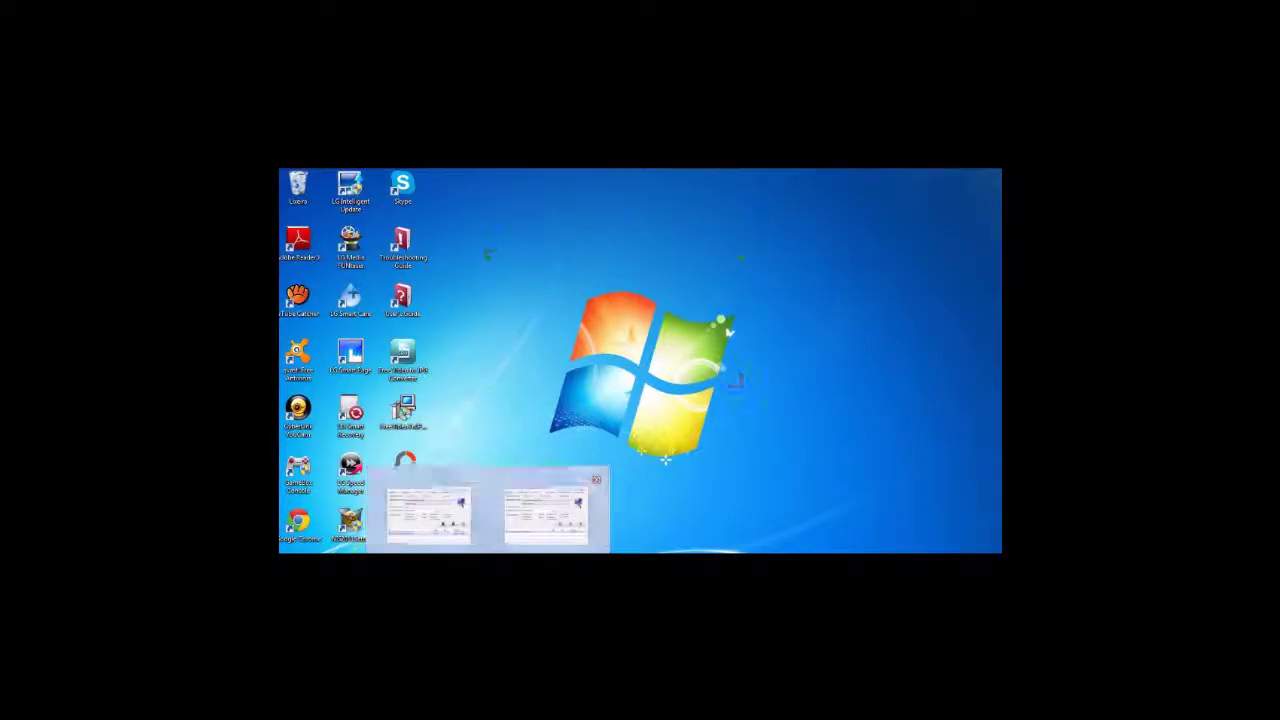
left_click(547, 510)
left_click(763, 423)
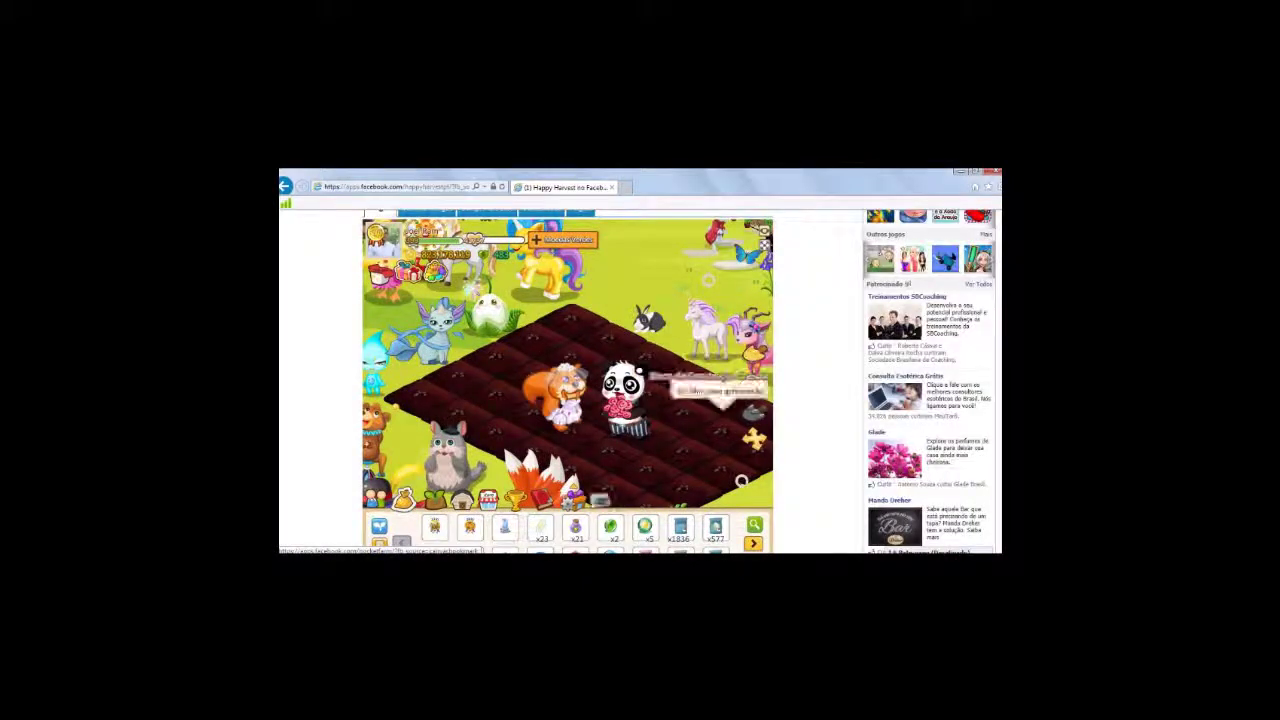
Step: Mark a capture area of about 276 x 222 pixels around the squirrel and panda in the Happy Harvest game
left_click_drag(686, 451, 686, 437)
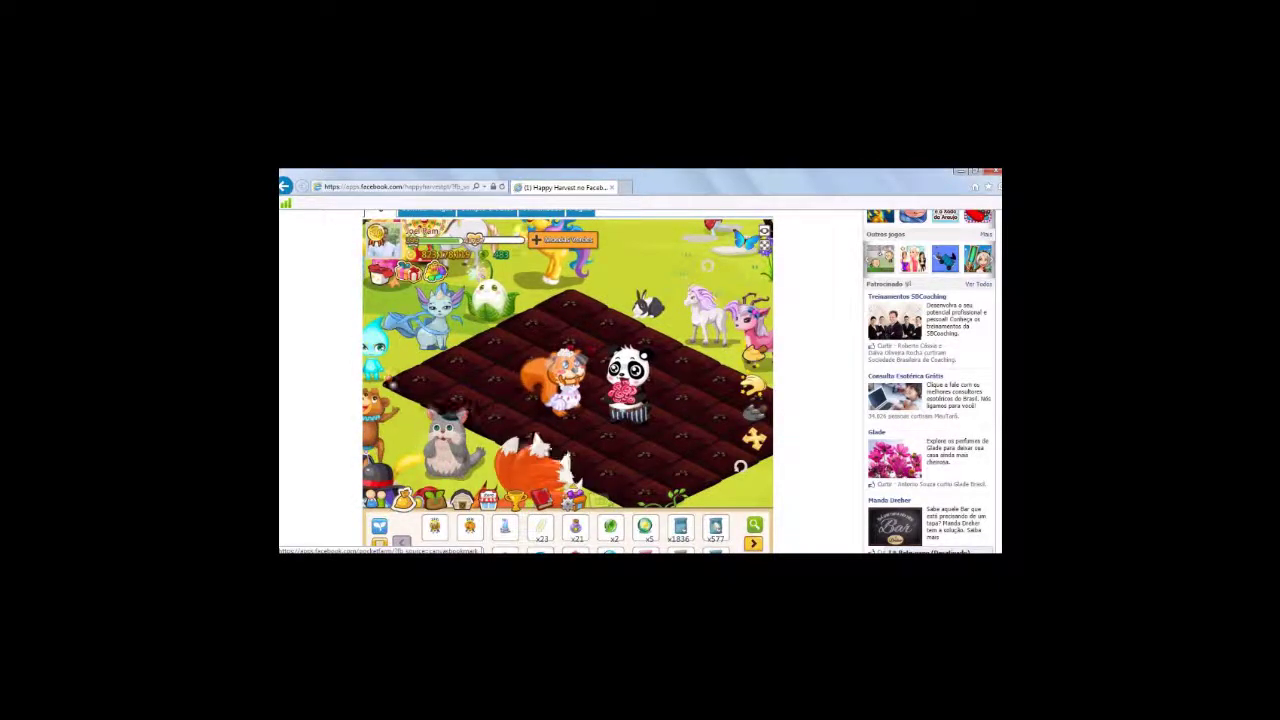
mouse_move(488, 550)
left_click(546, 510)
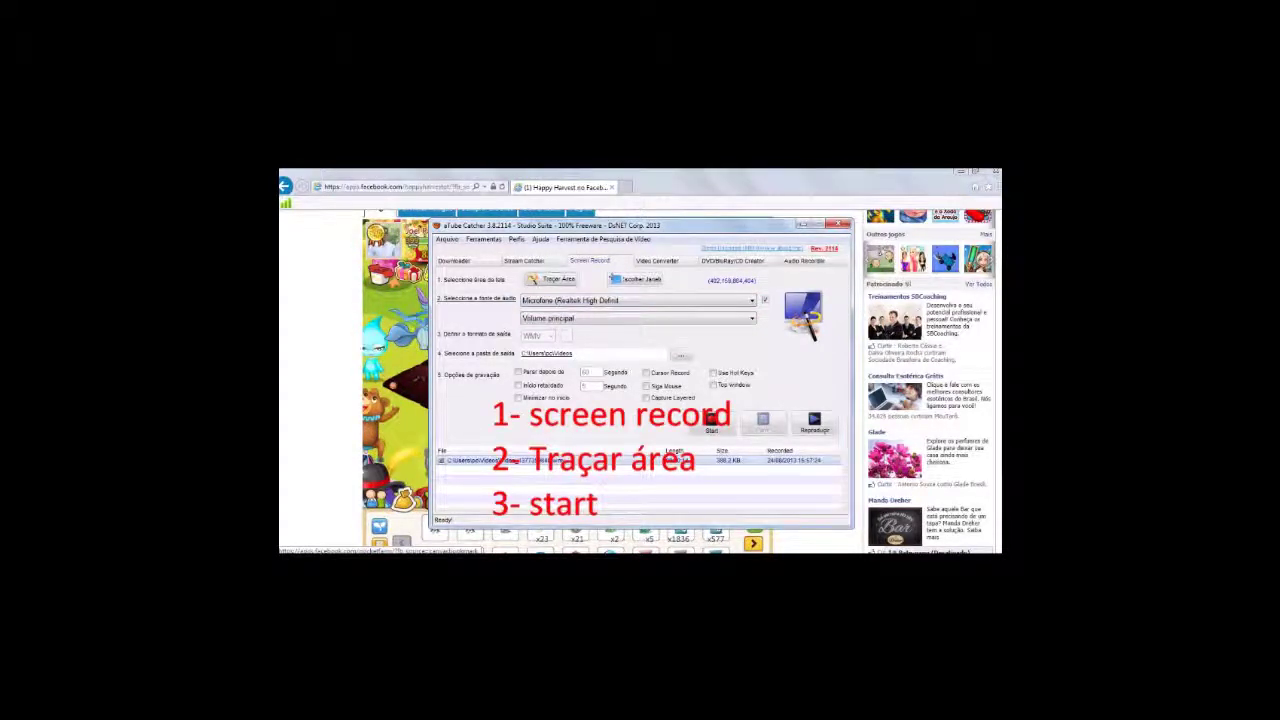
left_click(552, 279)
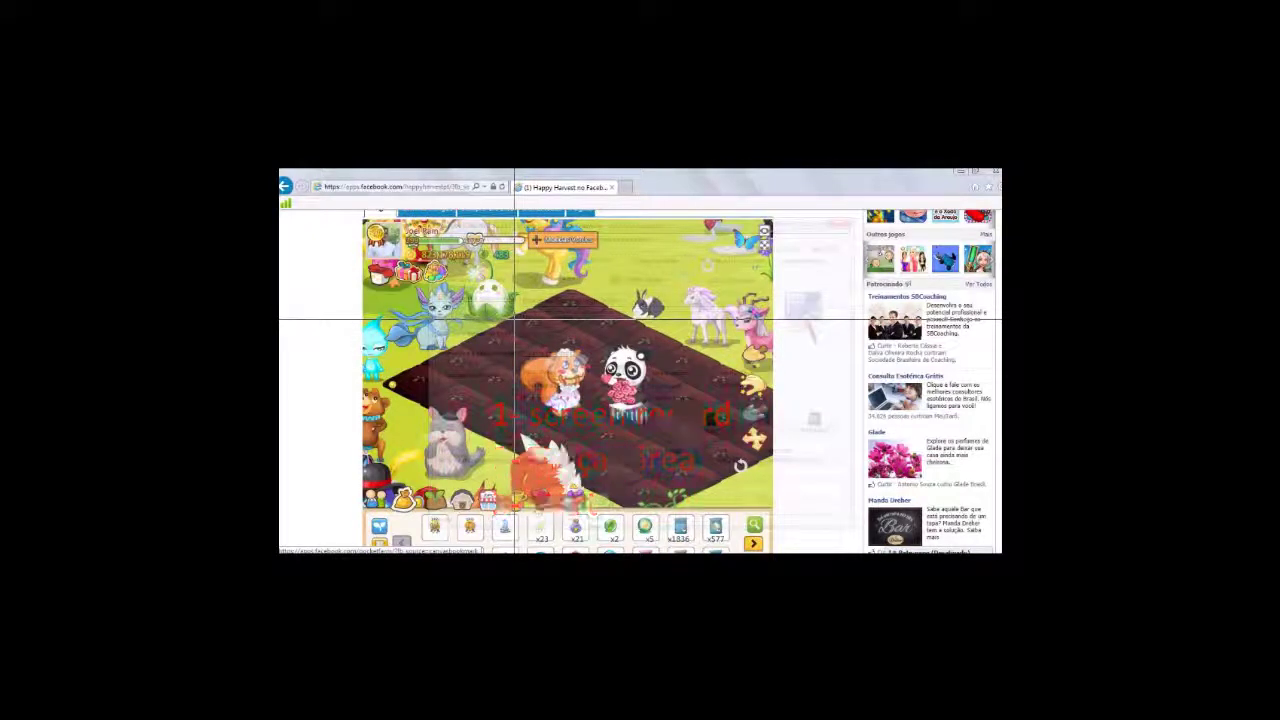
left_click_drag(515, 320, 662, 439)
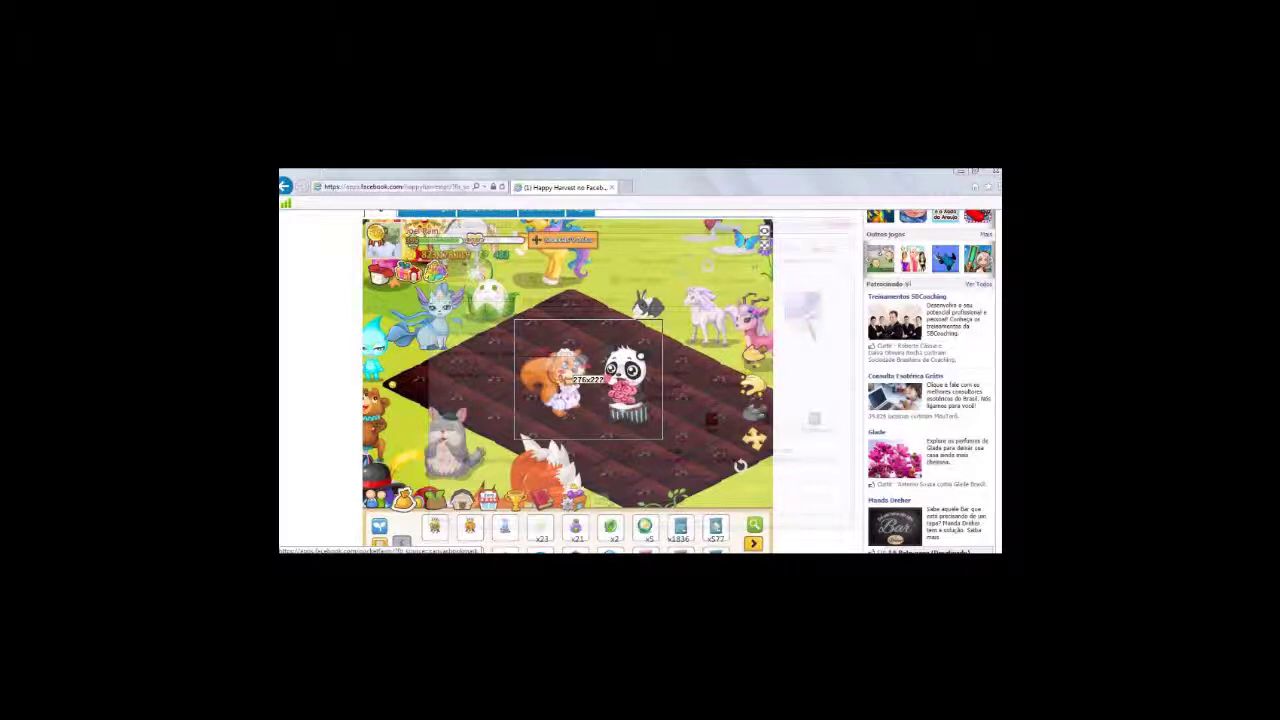
left_click_drag(662, 439, 662, 439)
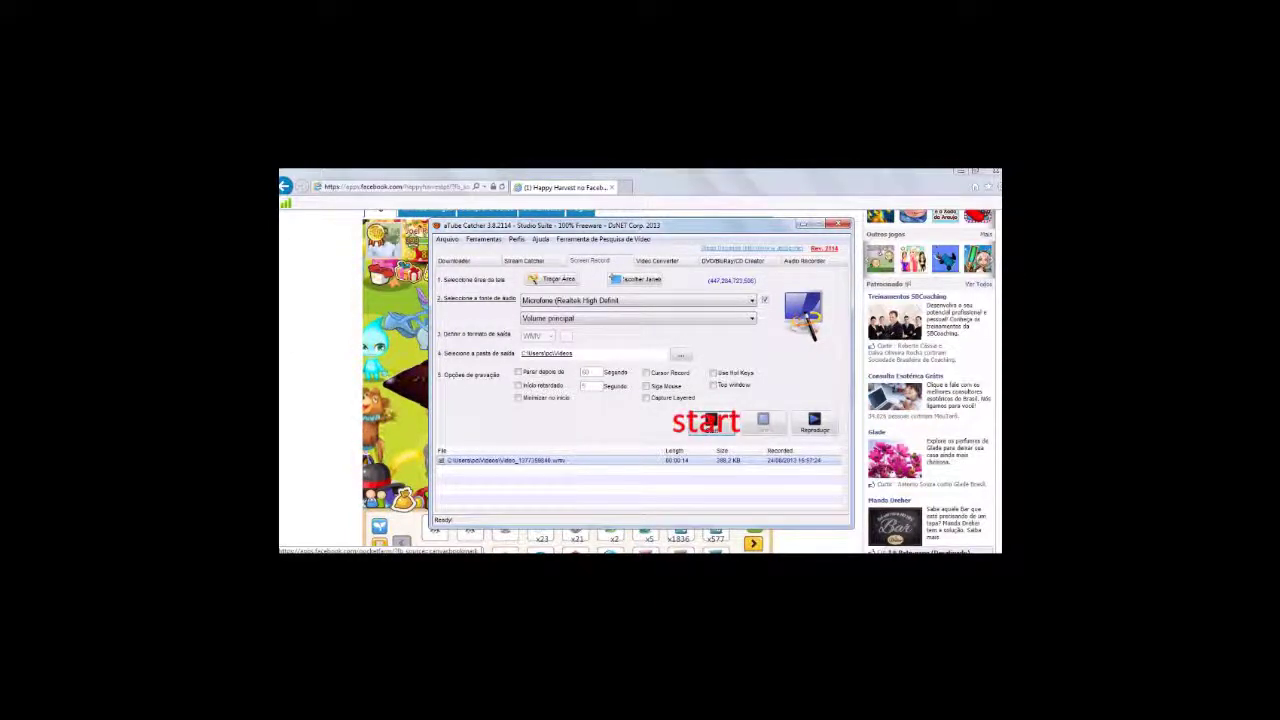
Step: Record the marked game area, stop the recording and minimize the recorder
left_click(713, 423)
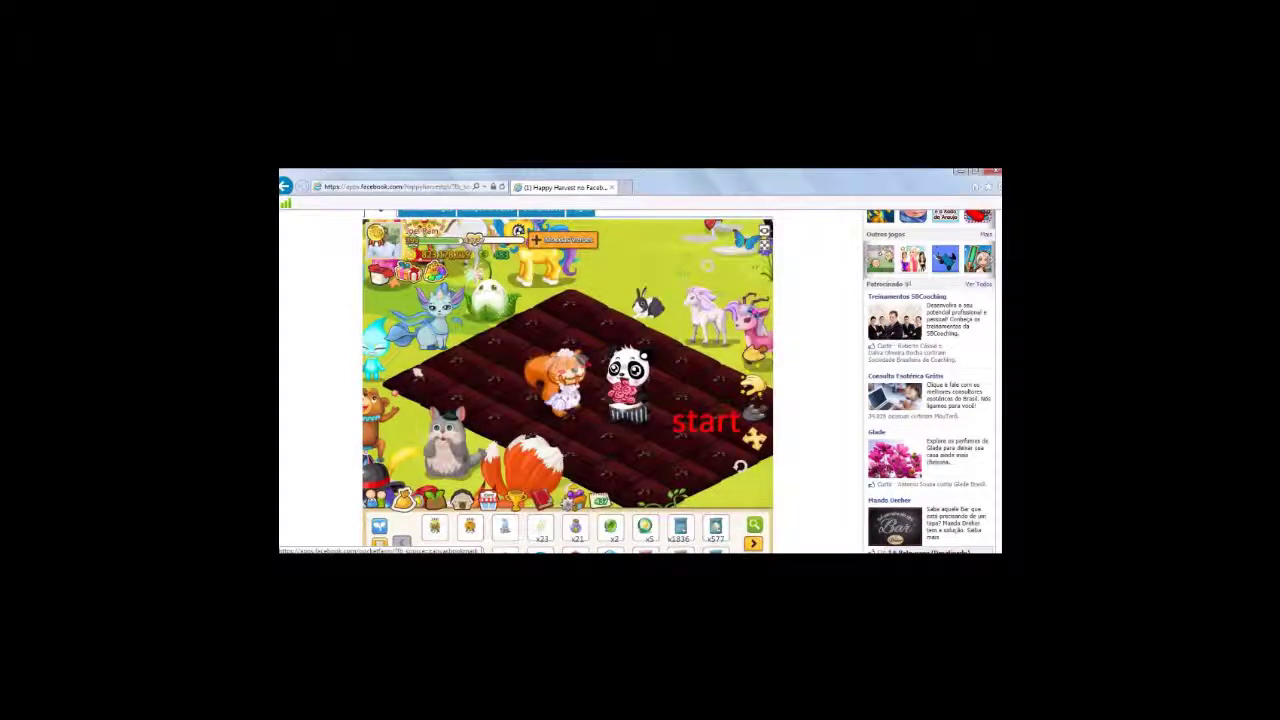
mouse_move(419, 375)
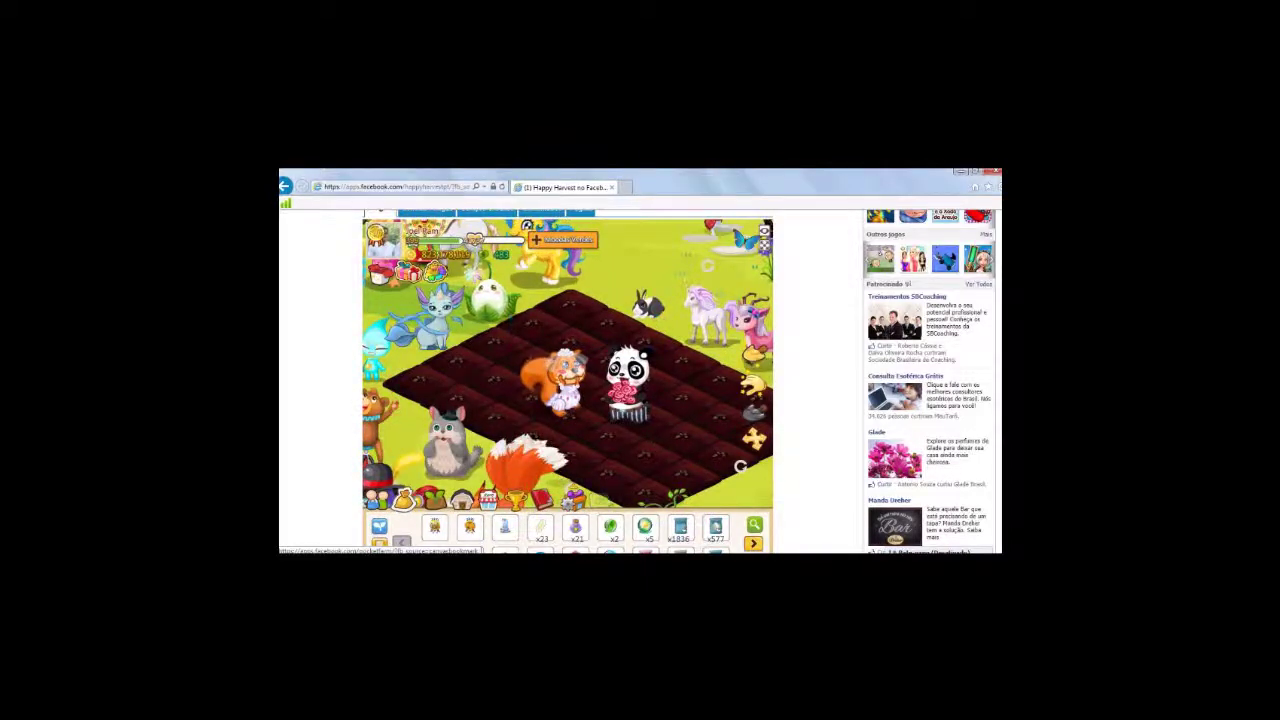
left_click(483, 551)
left_click(555, 515)
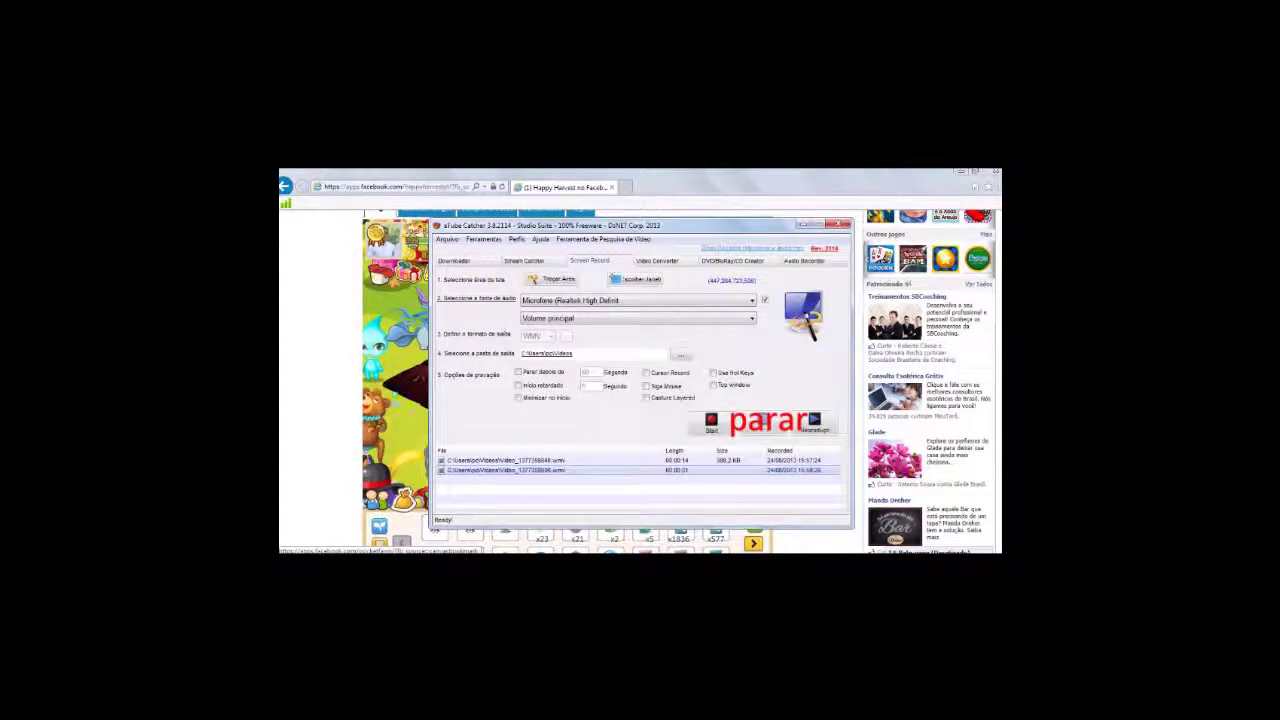
left_click(804, 224)
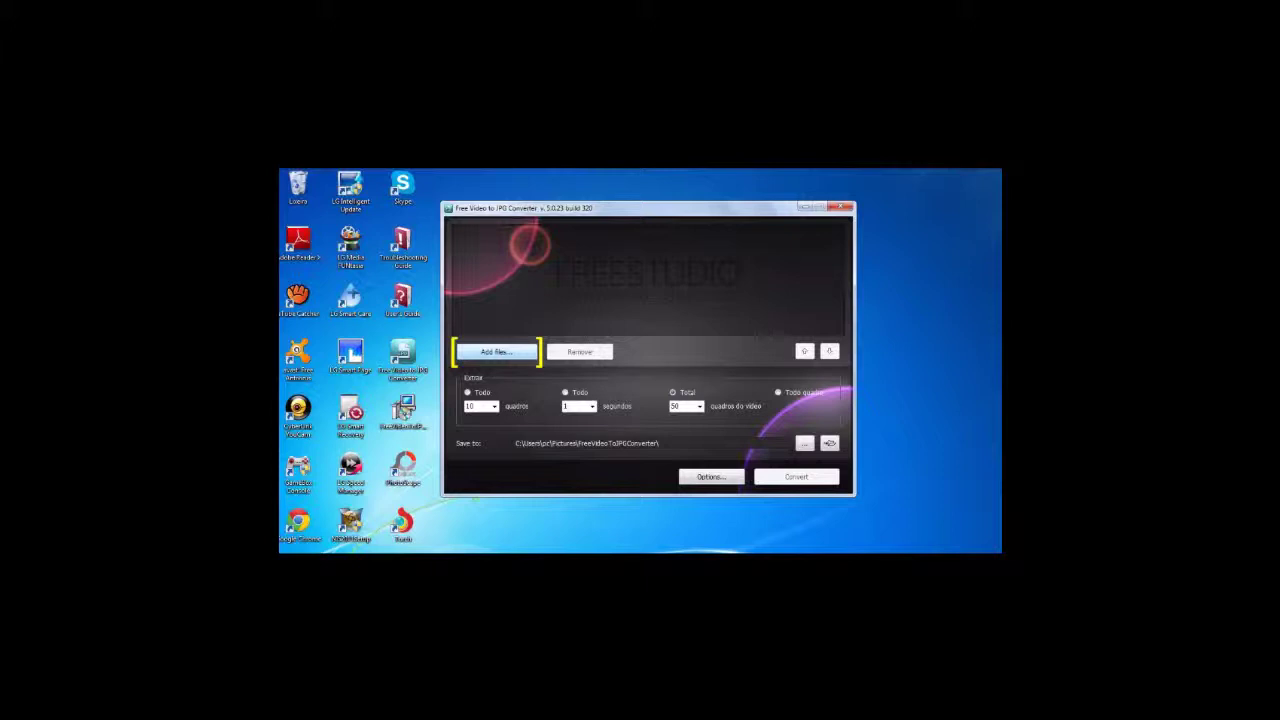
Step: In Free Video to JPG Converter, add the squirrel and panda recording Video_1377359906.wmv from the Vídeos library
left_click(497, 351)
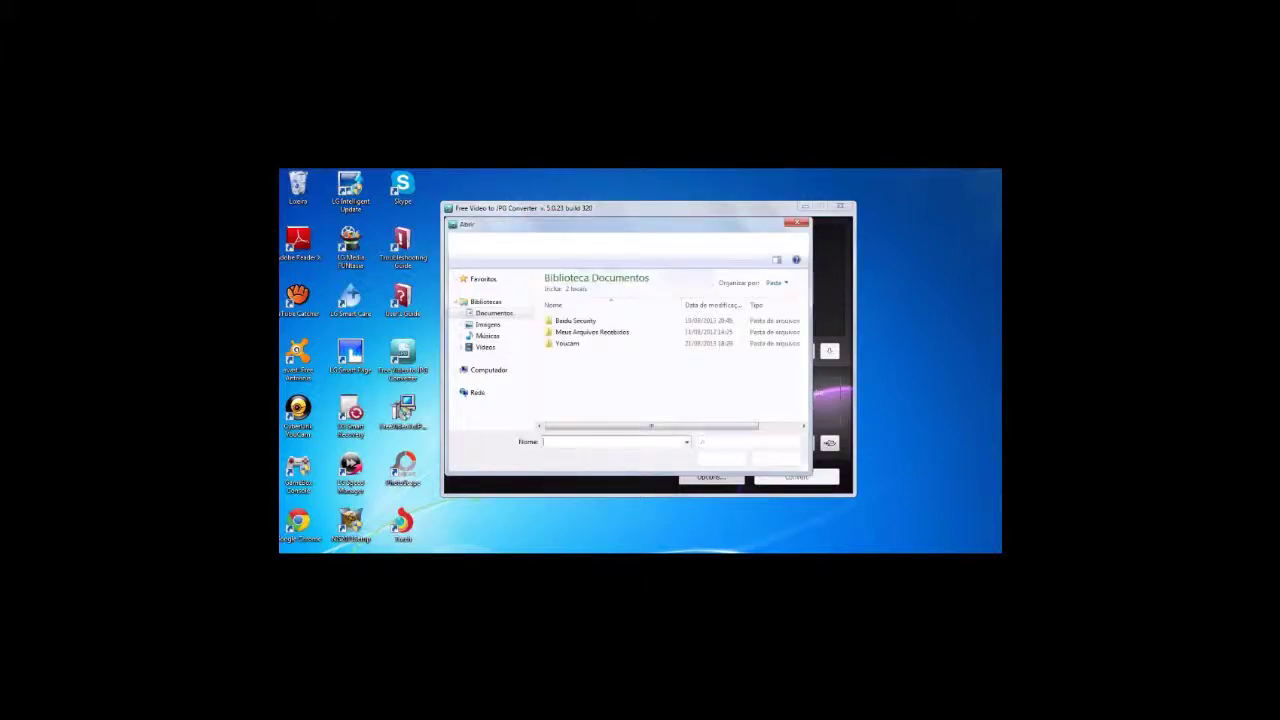
left_click(485, 347)
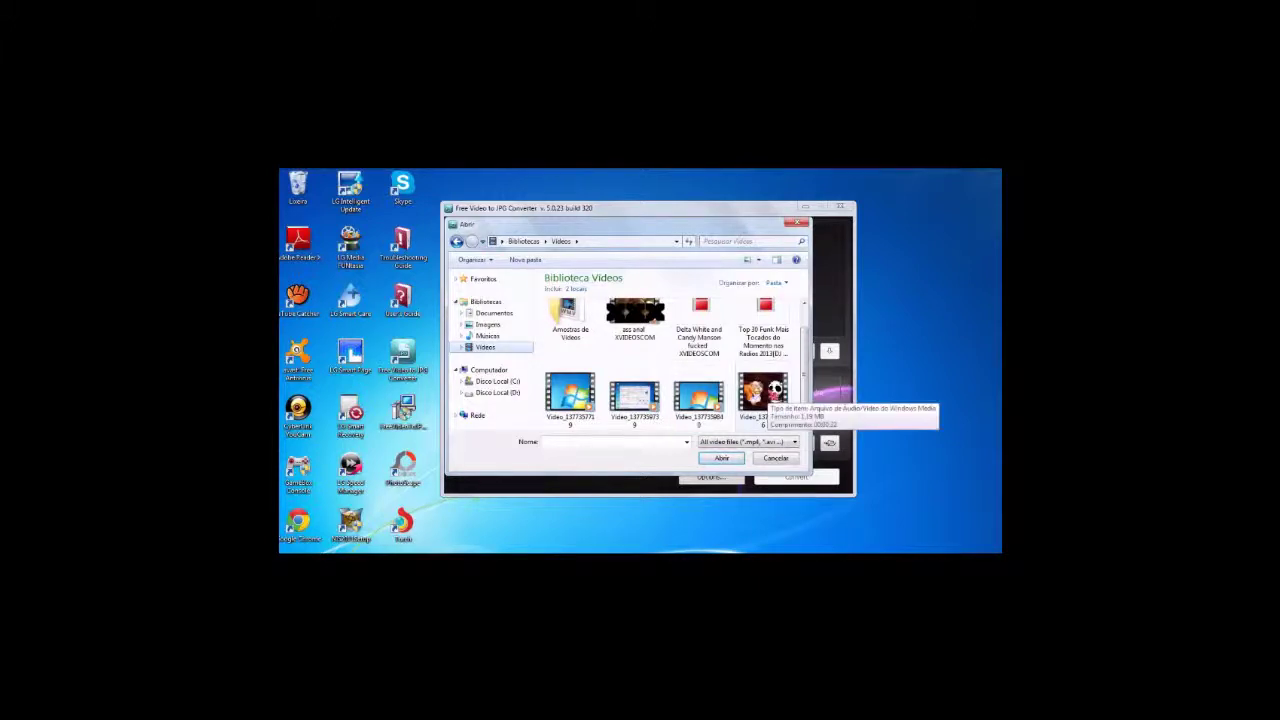
double_click(770, 392)
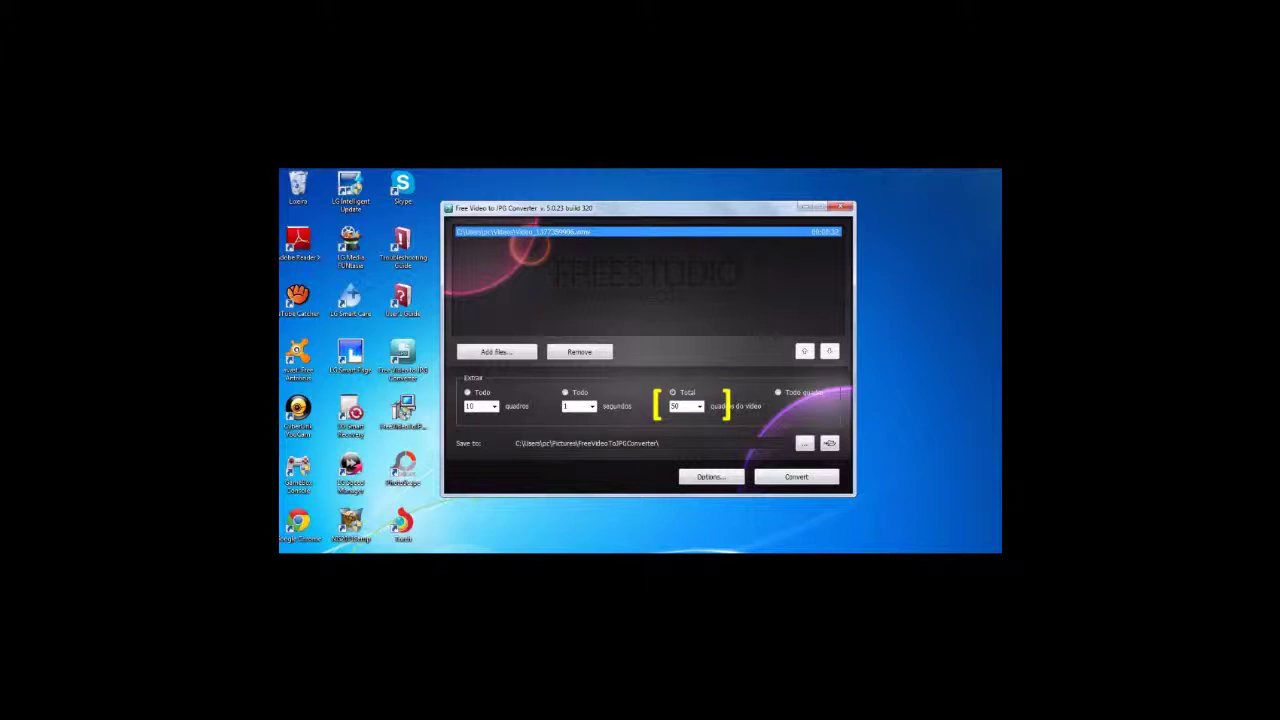
Step: Set the extraction to a total of 50 frames, convert the video to JPG and close the completion dialog
left_click(699, 406)
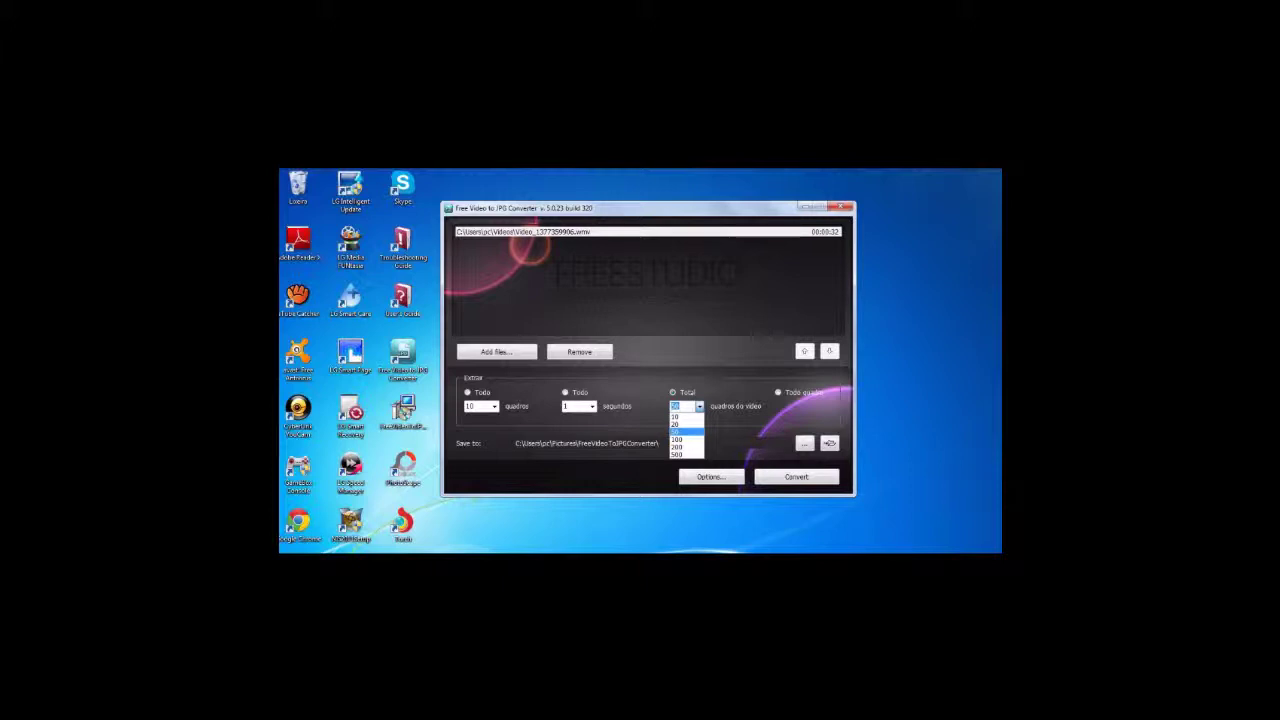
left_click(686, 431)
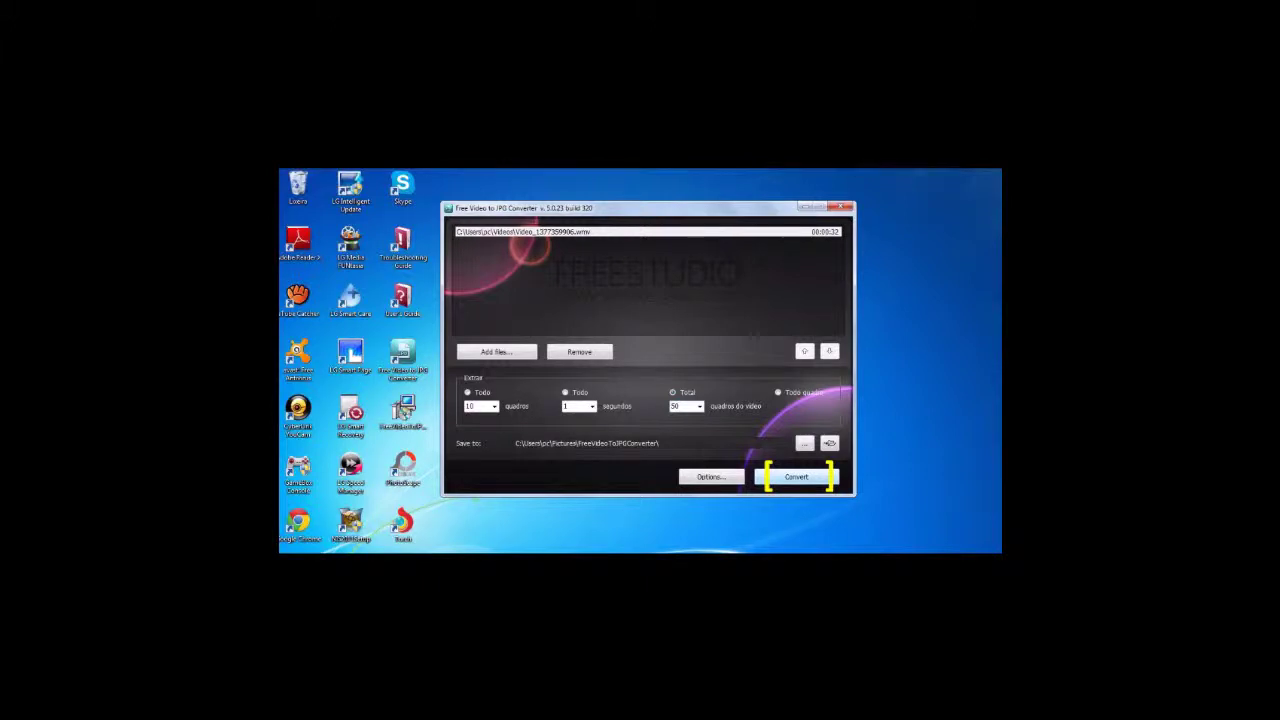
left_click(796, 476)
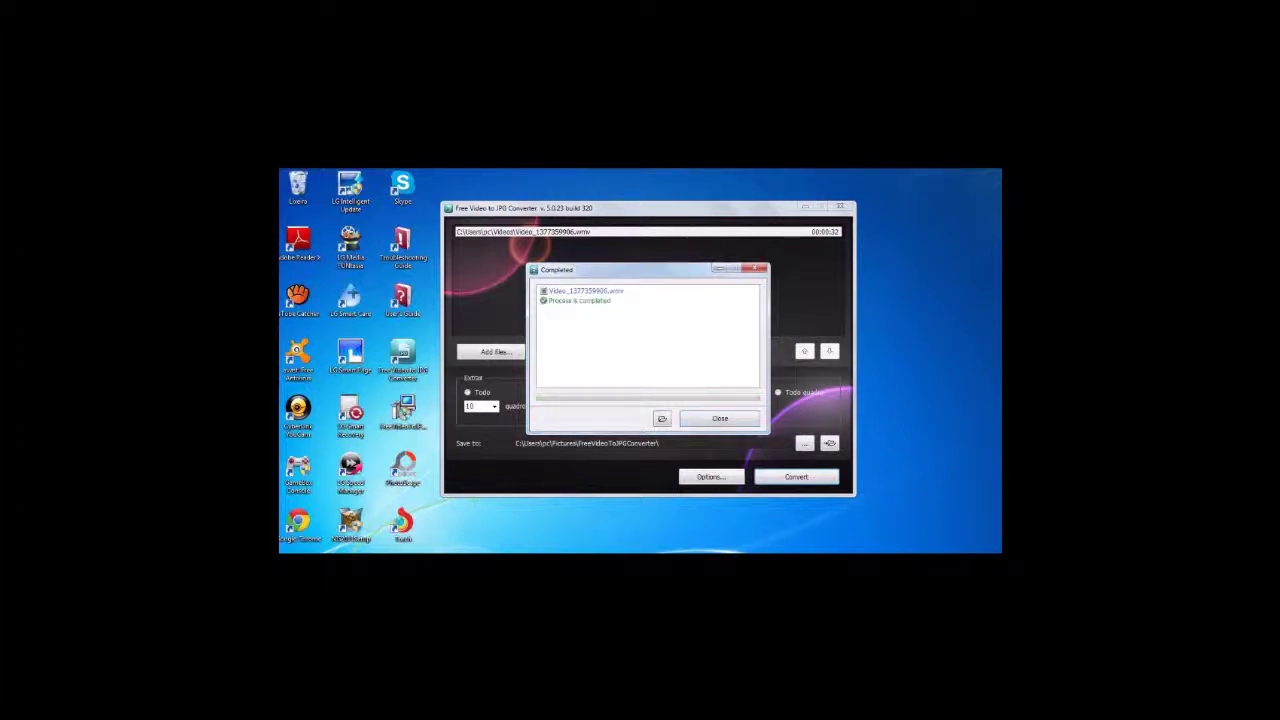
left_click(720, 418)
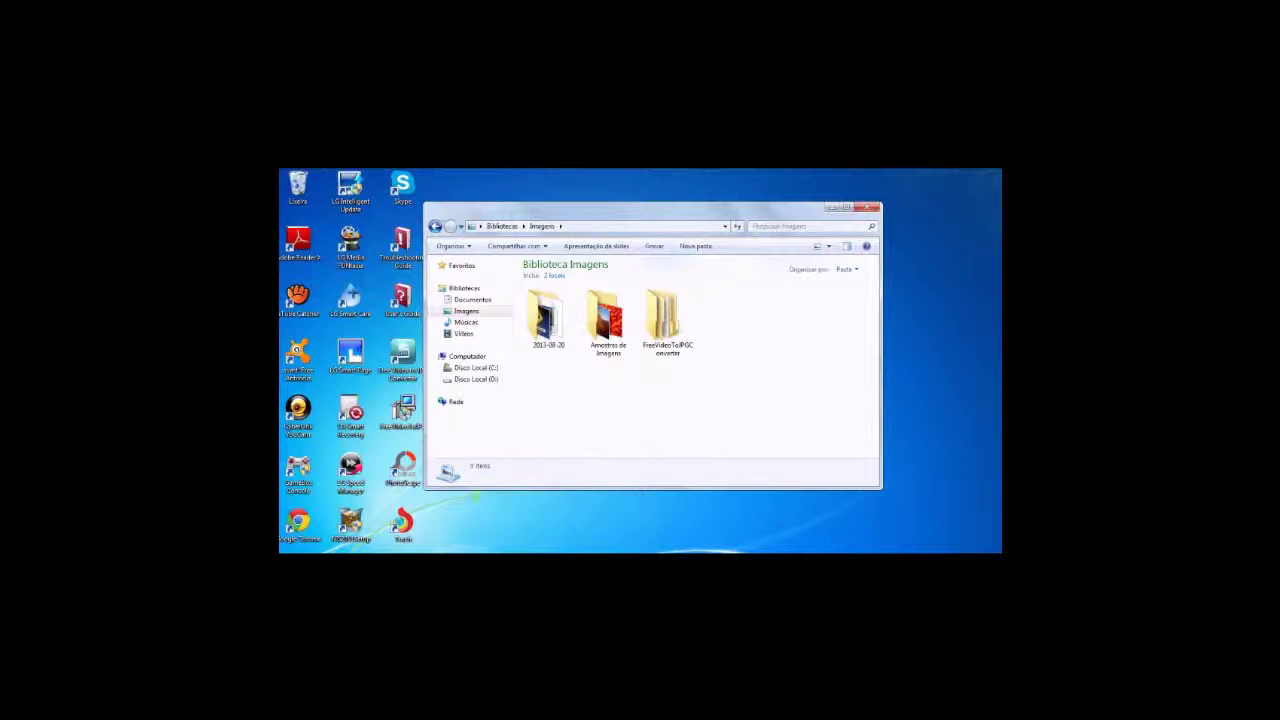
Step: Open the recording's folder inside FreeVideoToJPGConverter in the Imagens library, look through the extracted frames and minimize the window
left_click(676, 326)
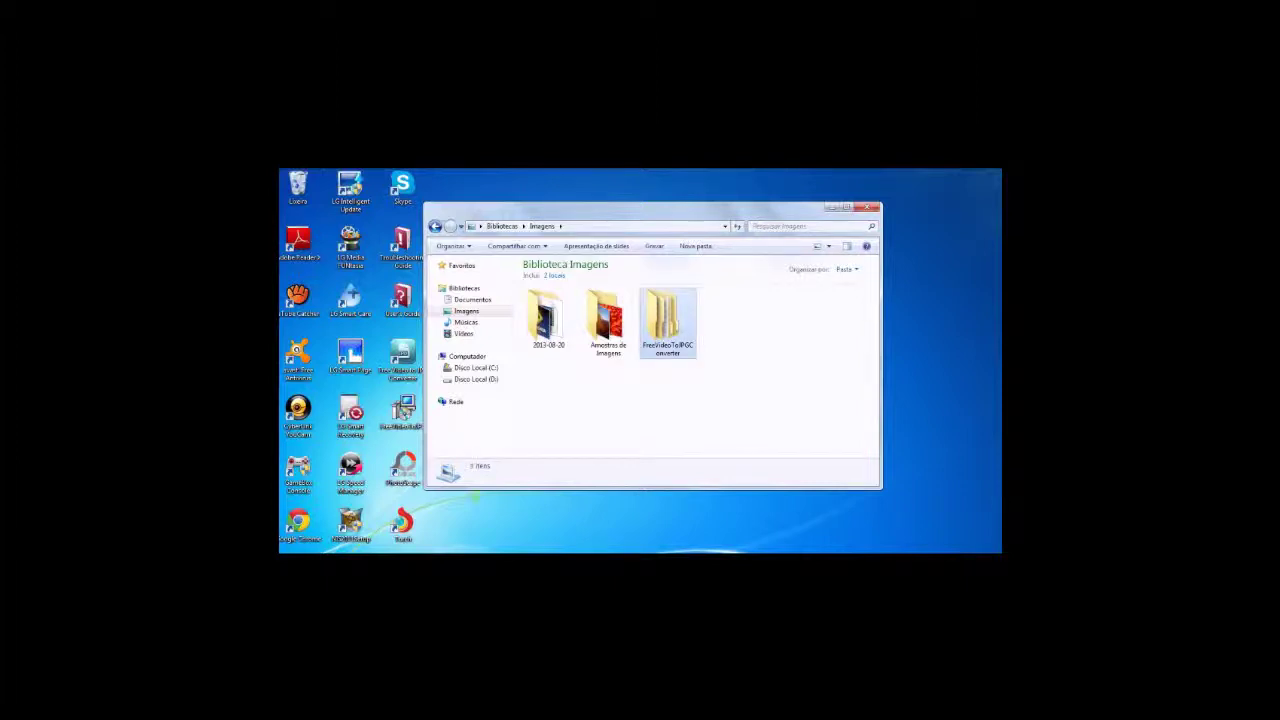
double_click(676, 326)
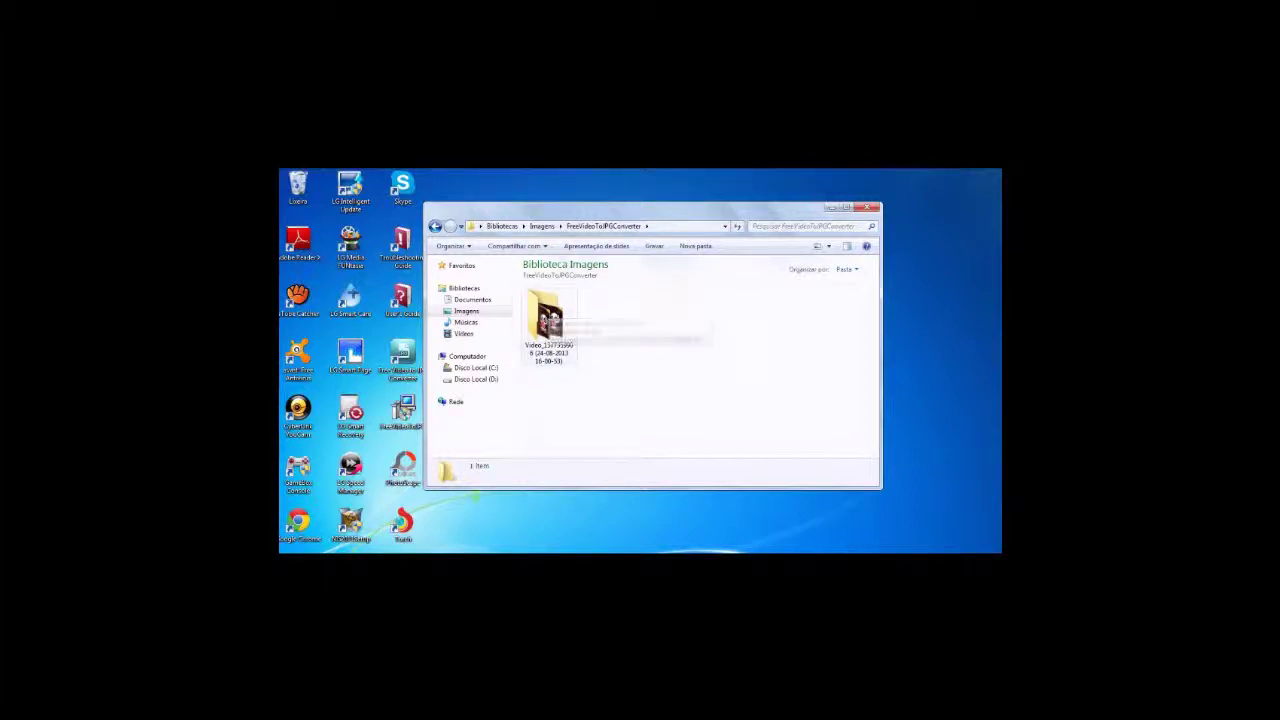
left_click(546, 316)
key("Return")
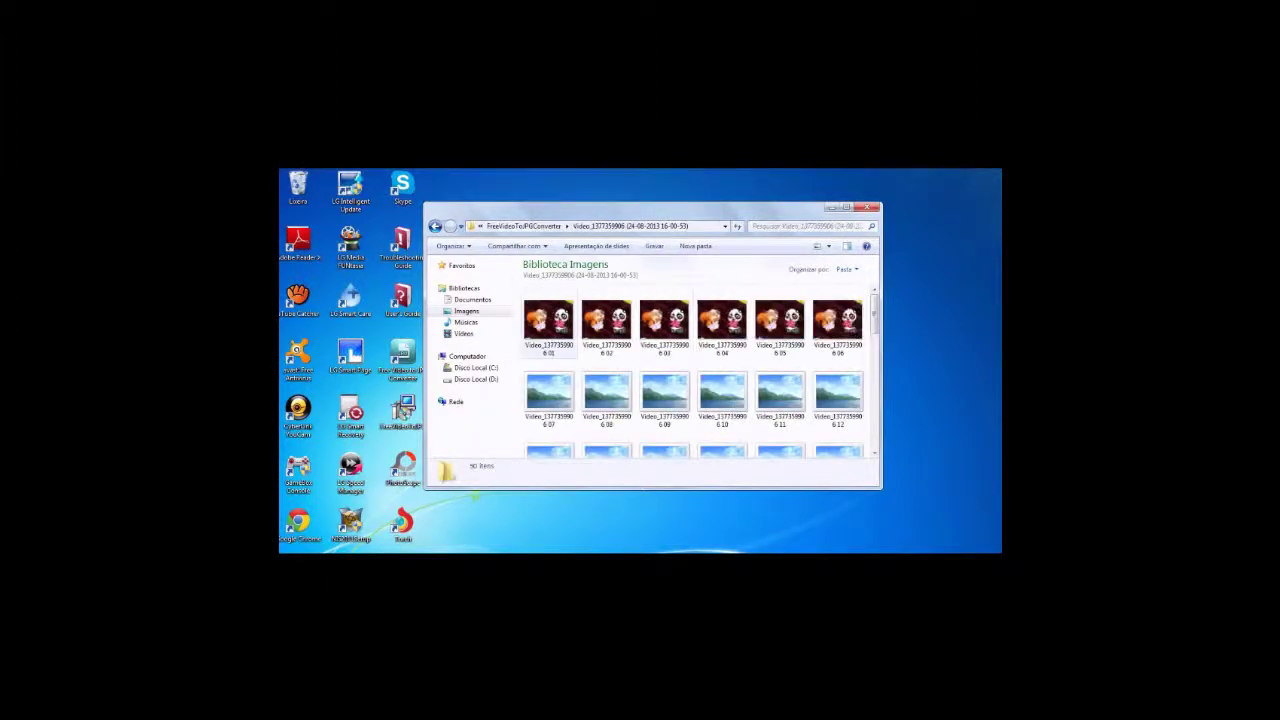
scroll(700, 372, "down", 5)
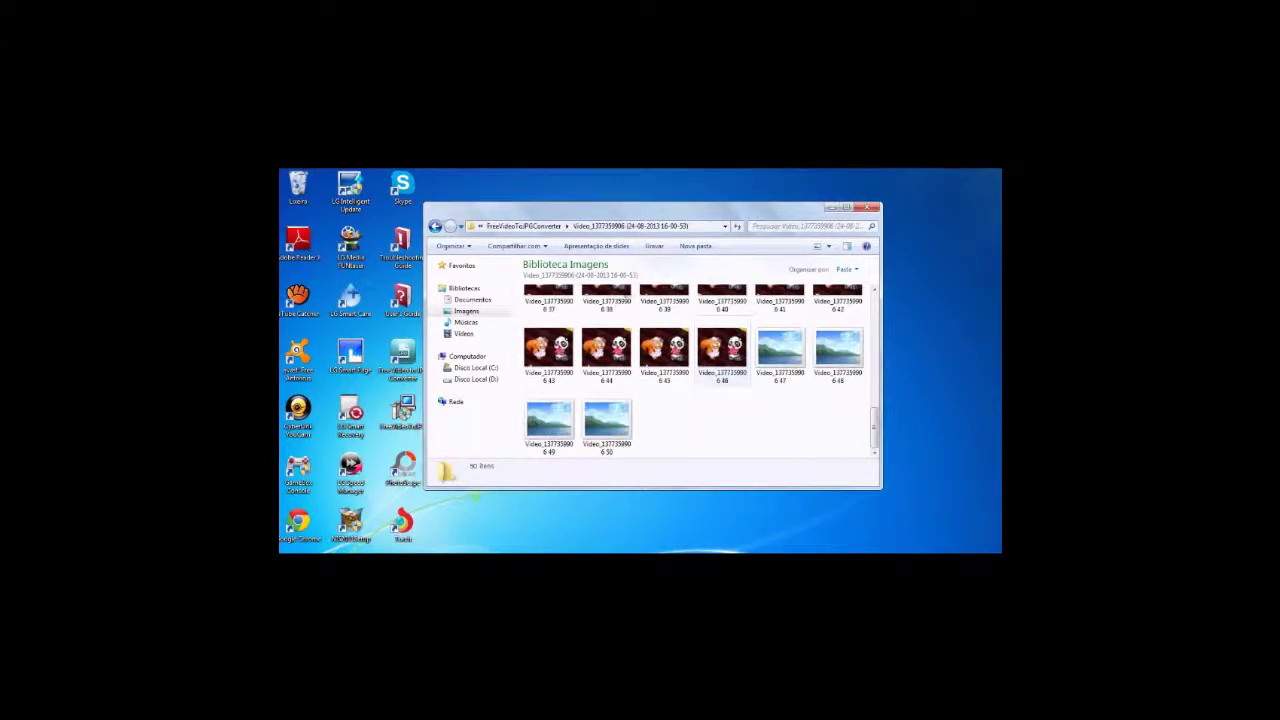
scroll(721, 372, "up", 5)
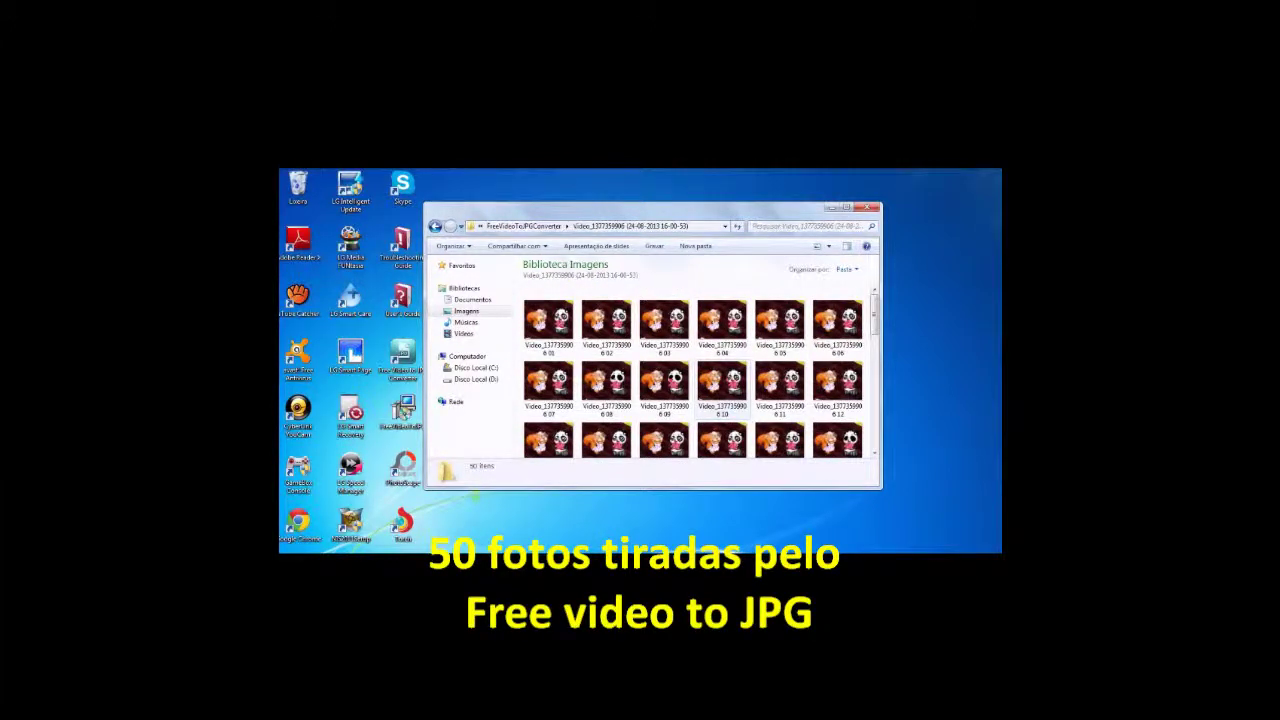
scroll(721, 372, "down", 5)
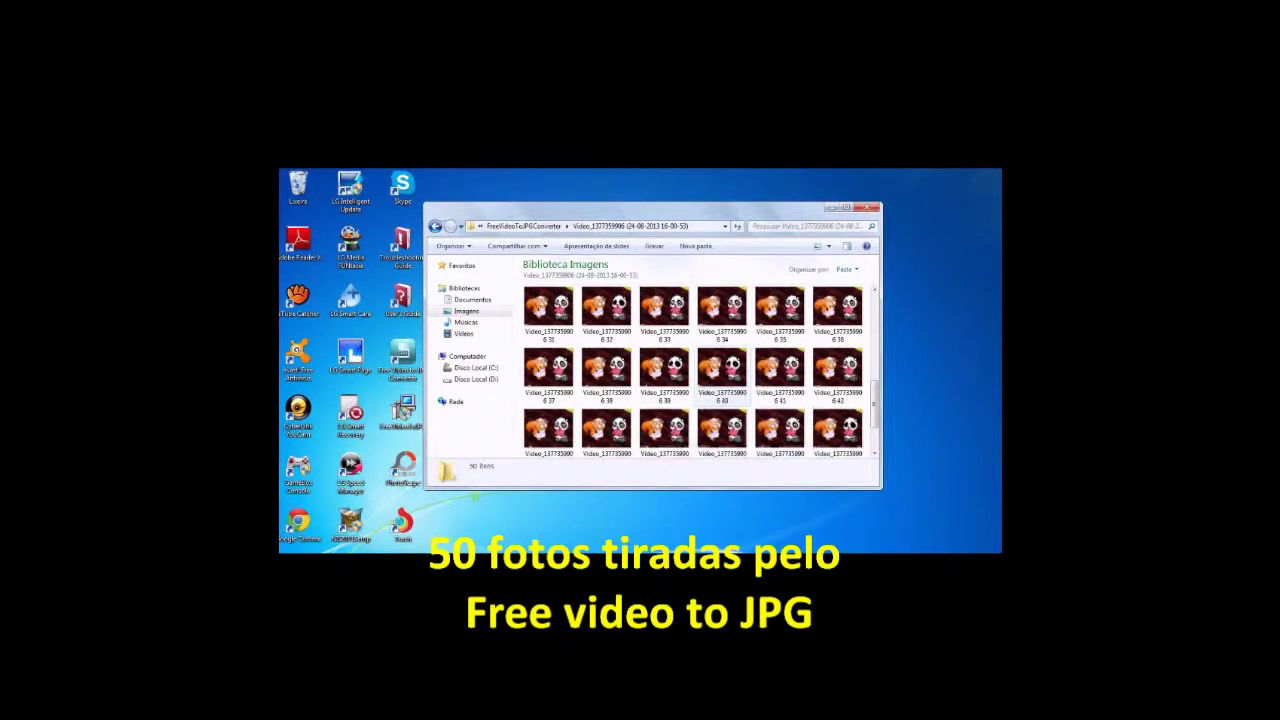
scroll(730, 380, "up", 5)
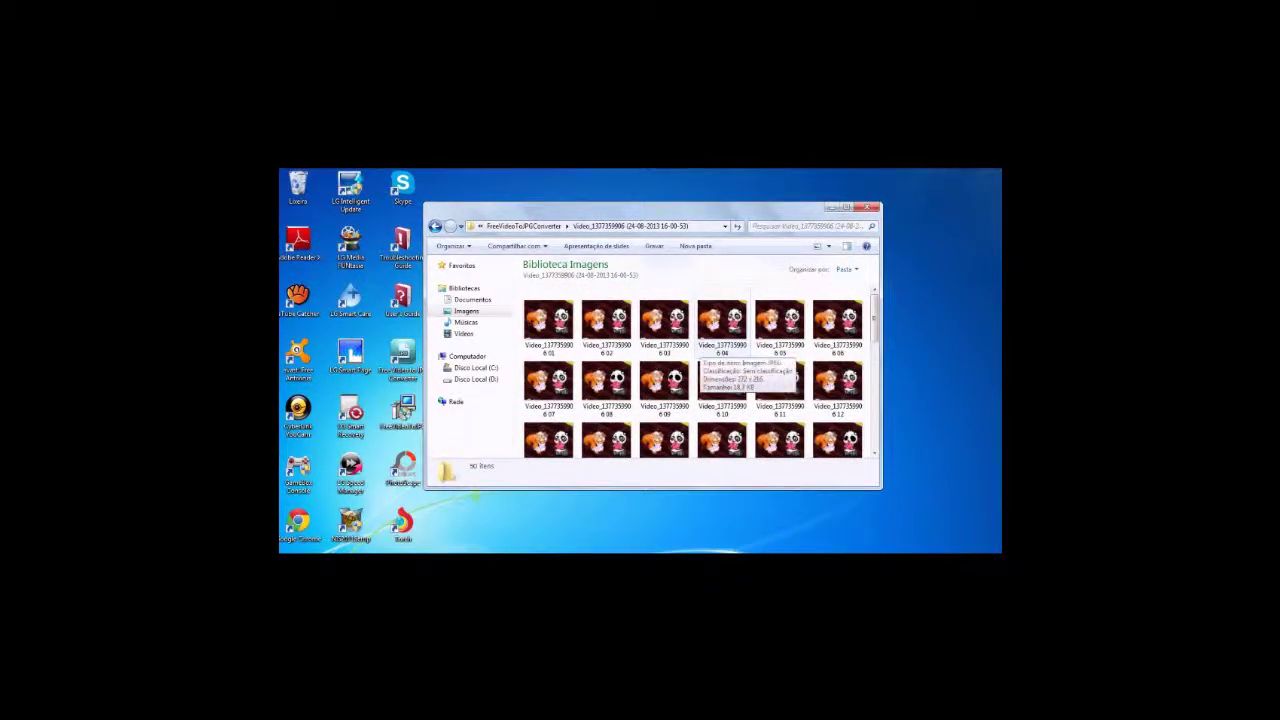
scroll(722, 355, "down", 5)
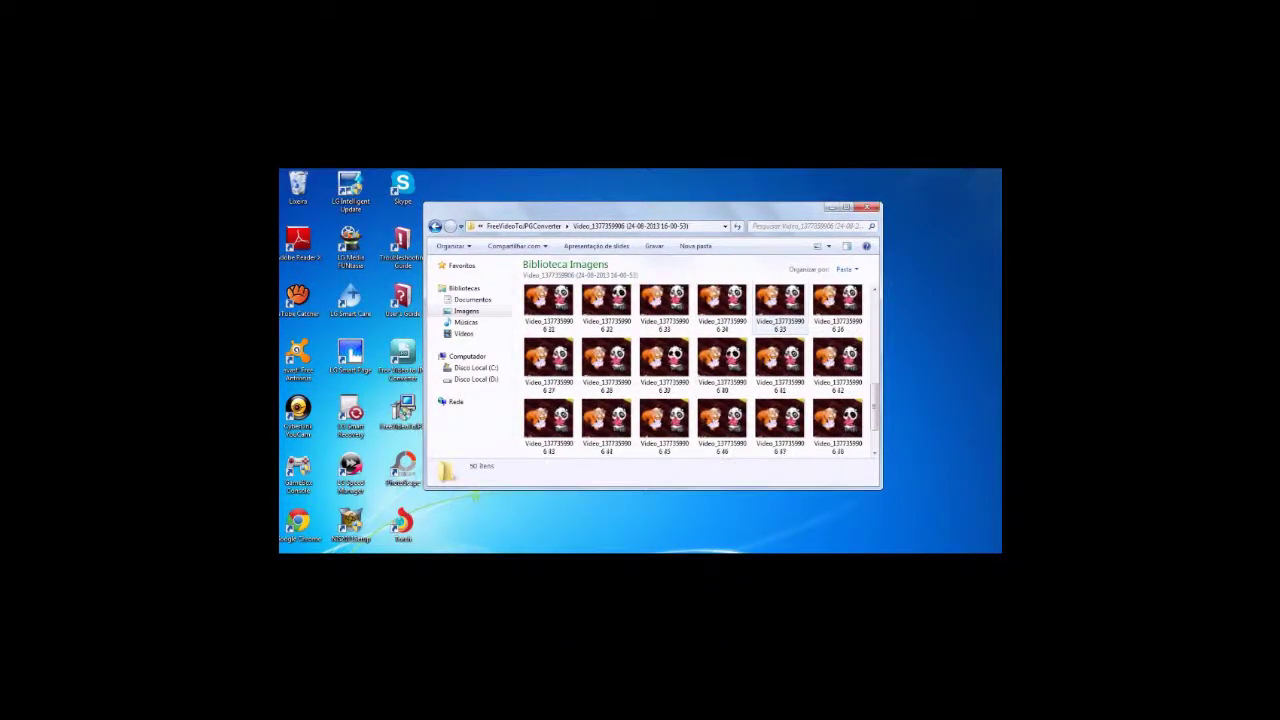
scroll(780, 310, "up", 5)
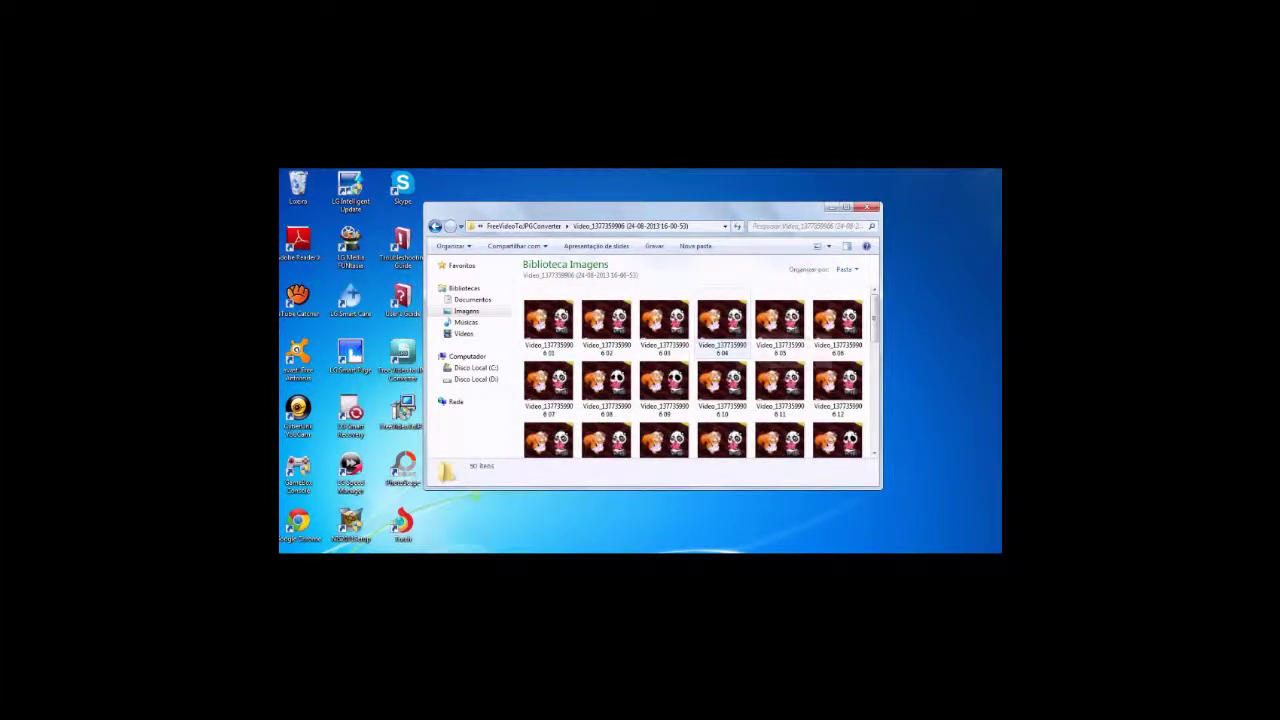
left_click(831, 207)
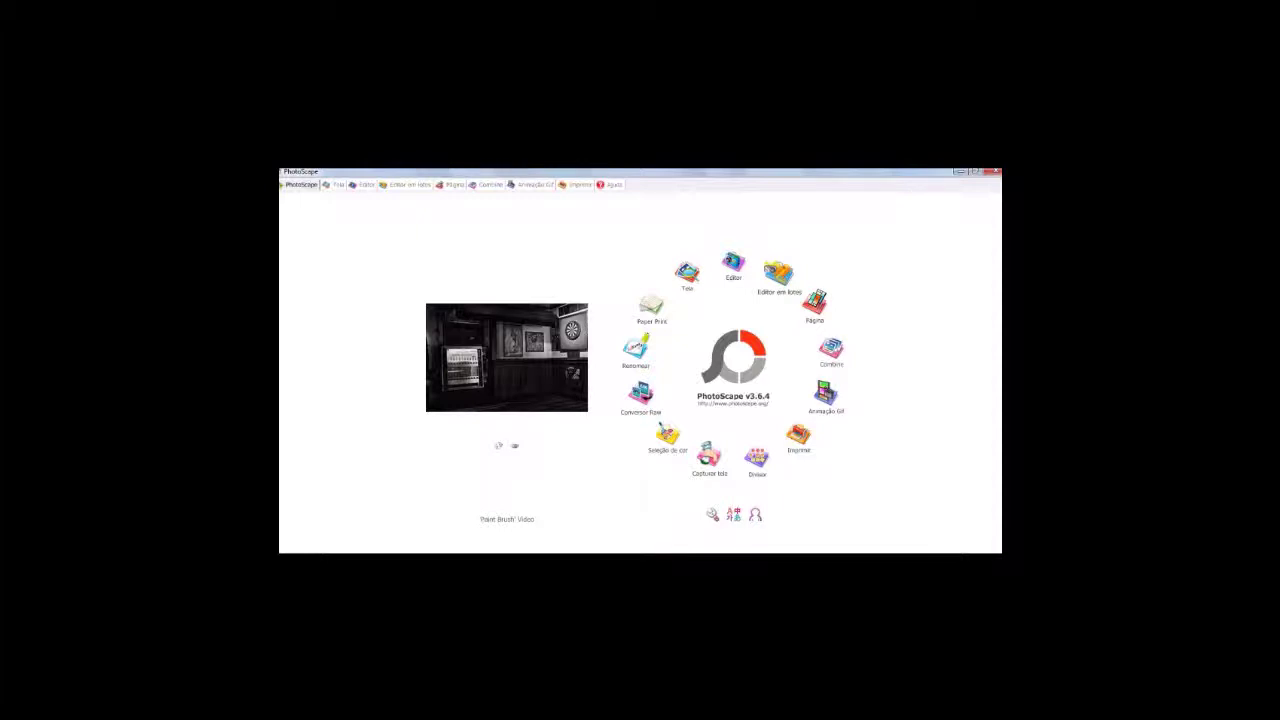
left_click(779, 275)
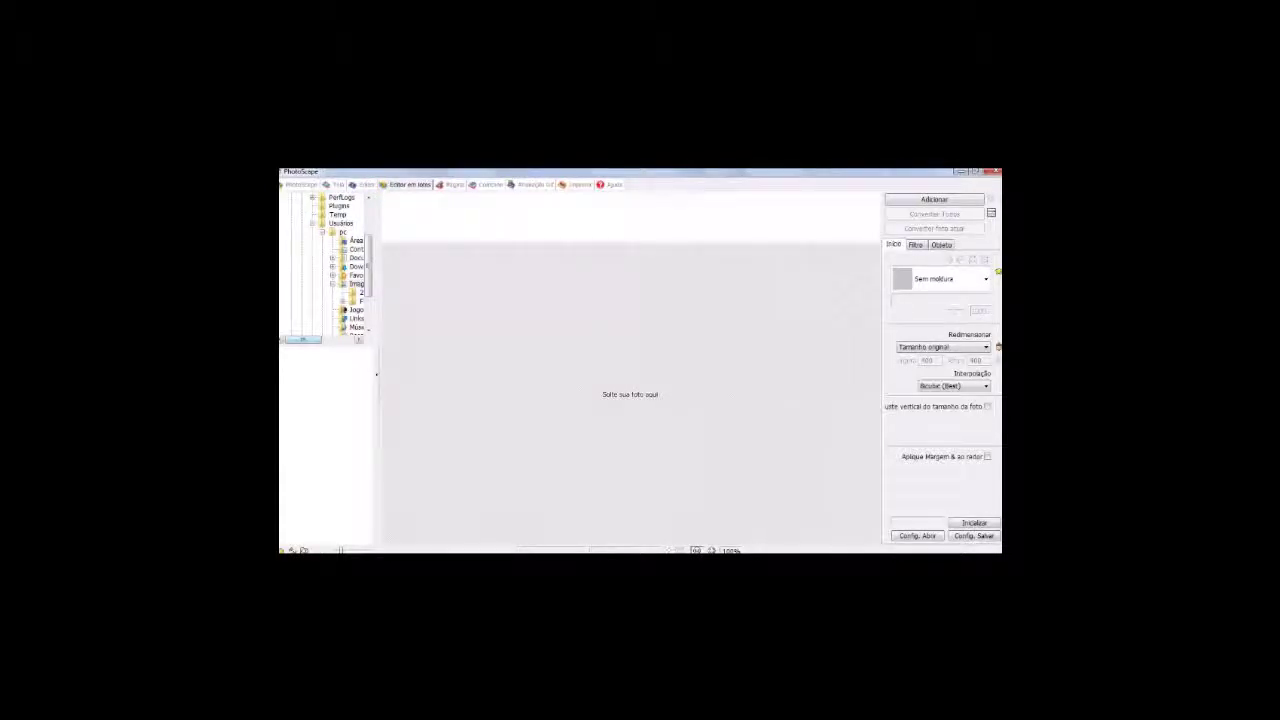
left_click_drag(303, 340, 329, 340)
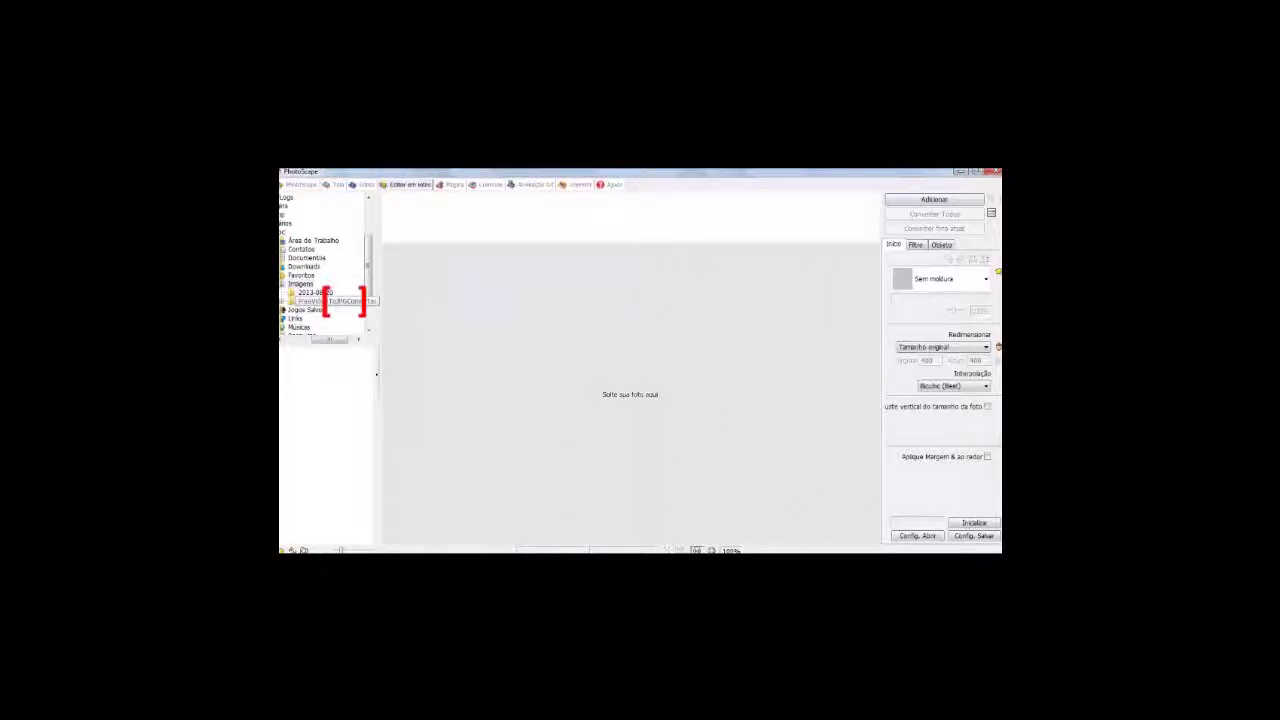
double_click(344, 301)
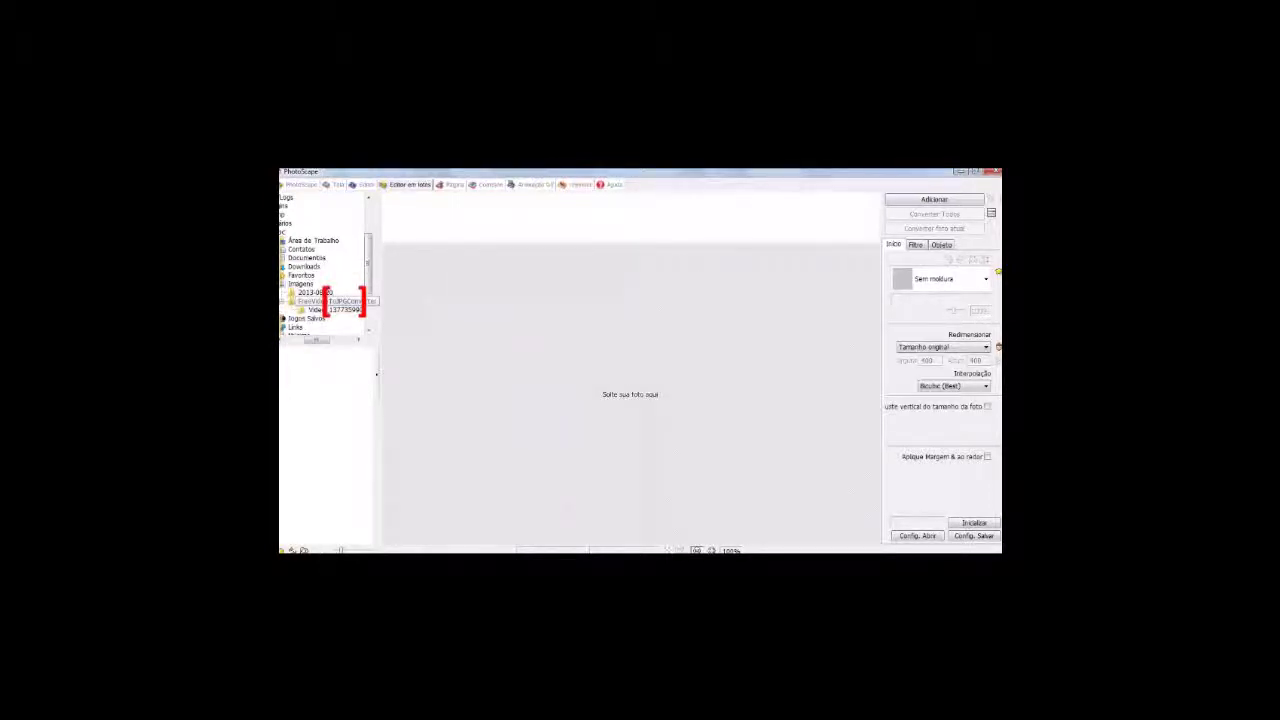
left_click(335, 309)
Step: Add all the extracted video frames to the batch list and select every photo in it
mouse_move(369, 388)
left_mouse_down()
mouse_move(369, 502)
mouse_move(369, 381)
left_mouse_up()
left_click_drag(281, 360, 352, 524)
scroll(320, 445, "down", 3)
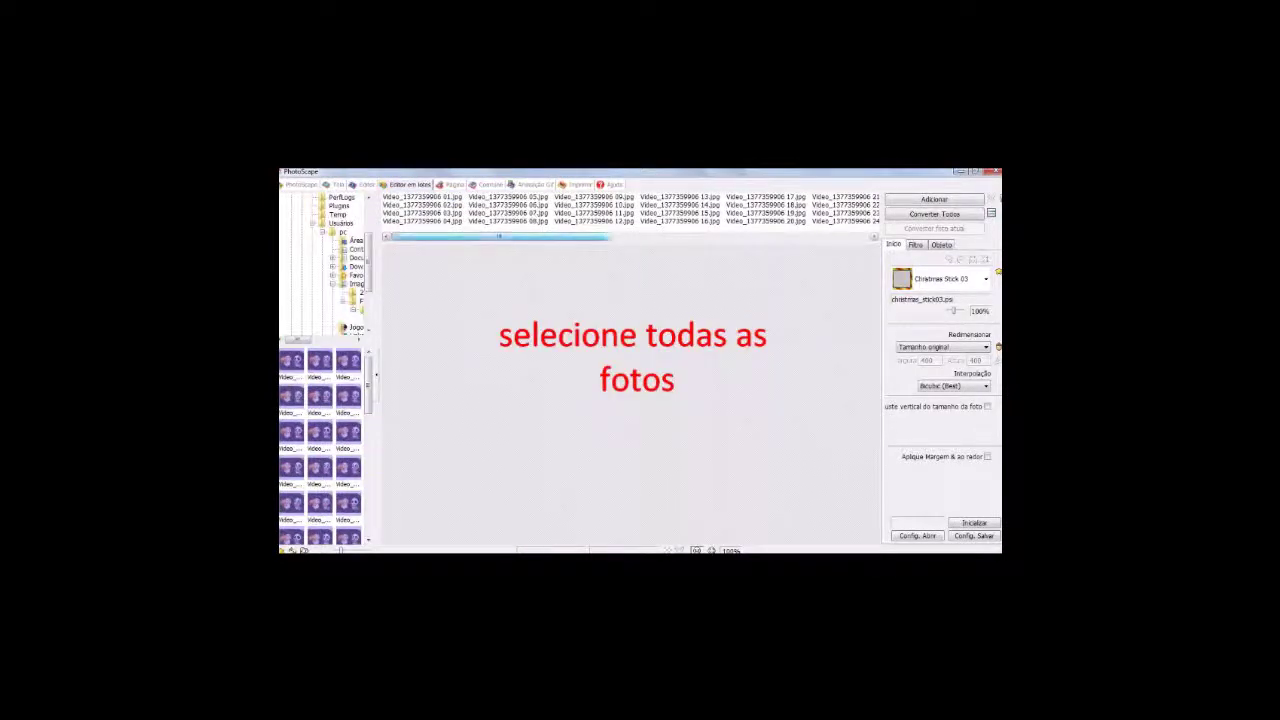
left_click_drag(499, 236, 384, 214)
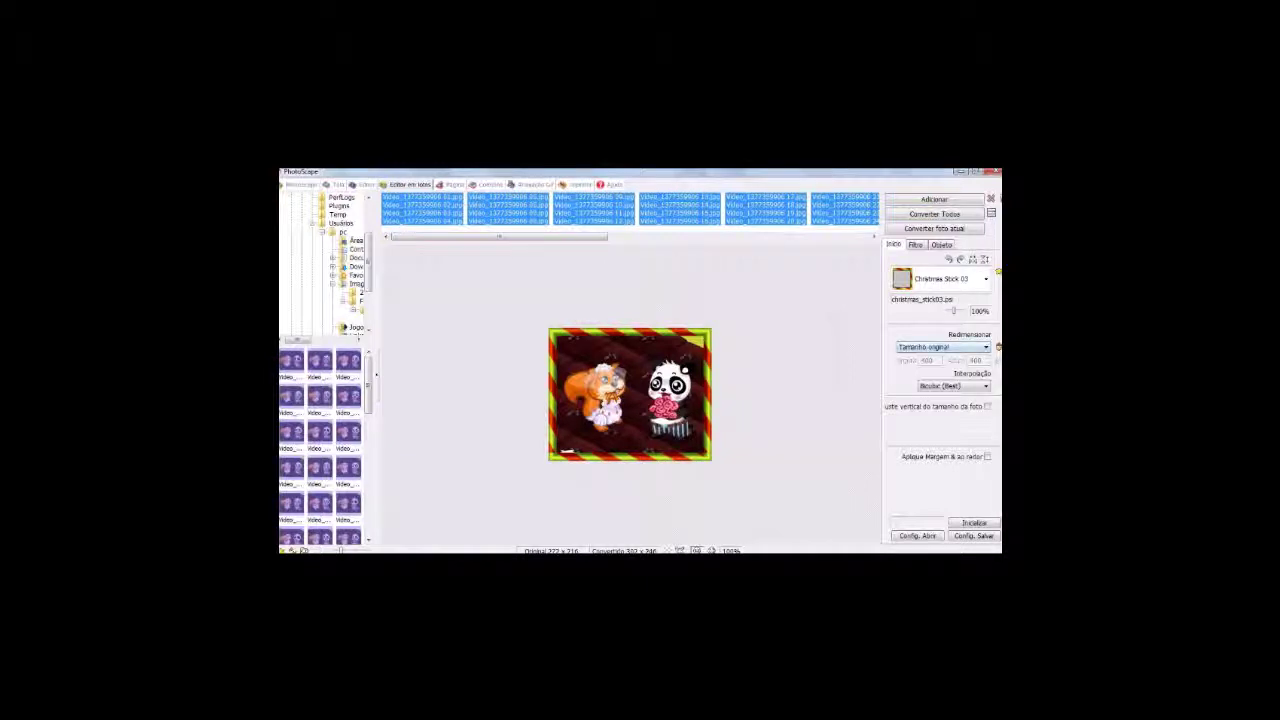
Step: Choose Bicubic (Best) interpolation and try the Pattern 01 frame on the photos
left_click(953, 386)
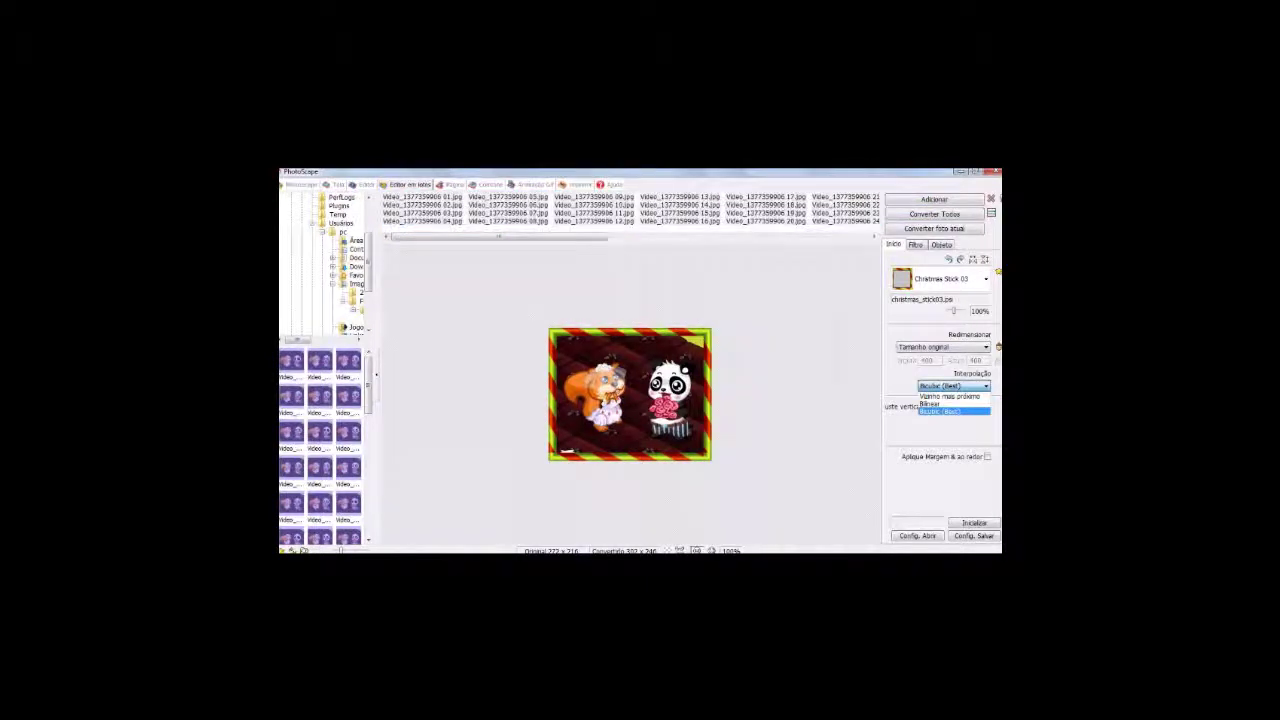
left_click(940, 411)
left_click(985, 279)
scroll(945, 326, "down", 1)
scroll(940, 420, "down", 10)
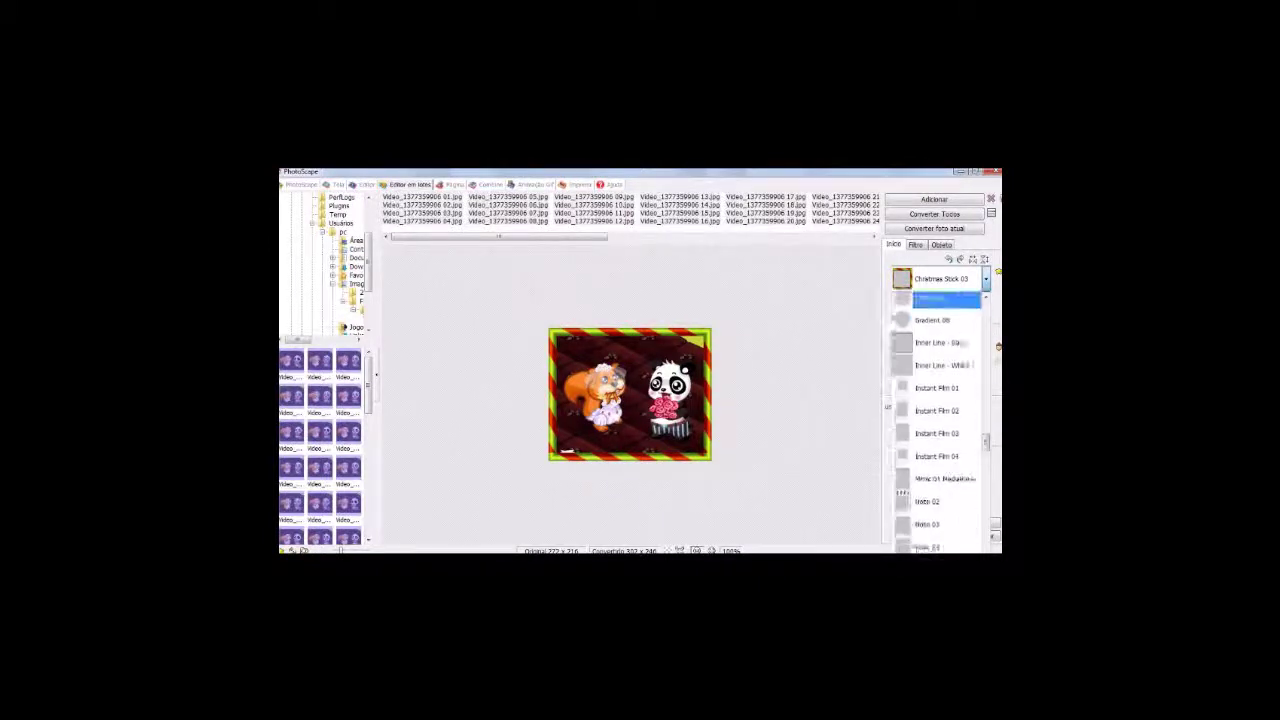
scroll(940, 420, "down", 5)
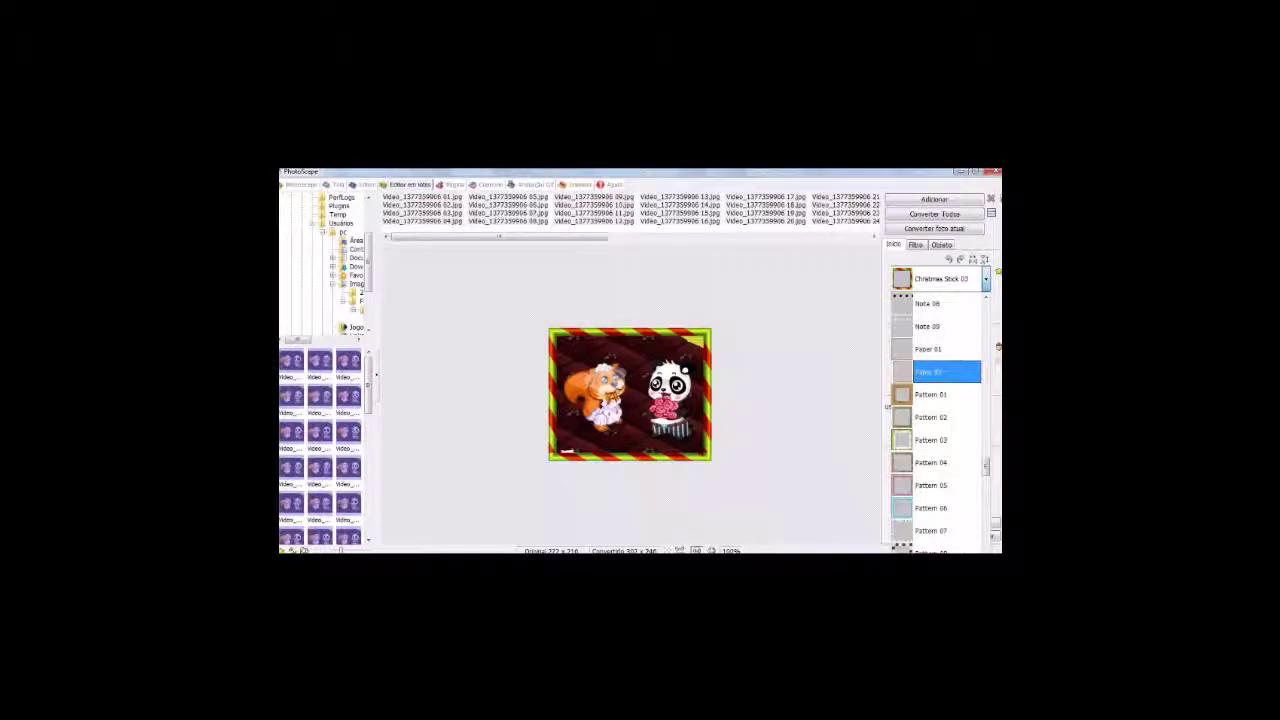
left_click(946, 394)
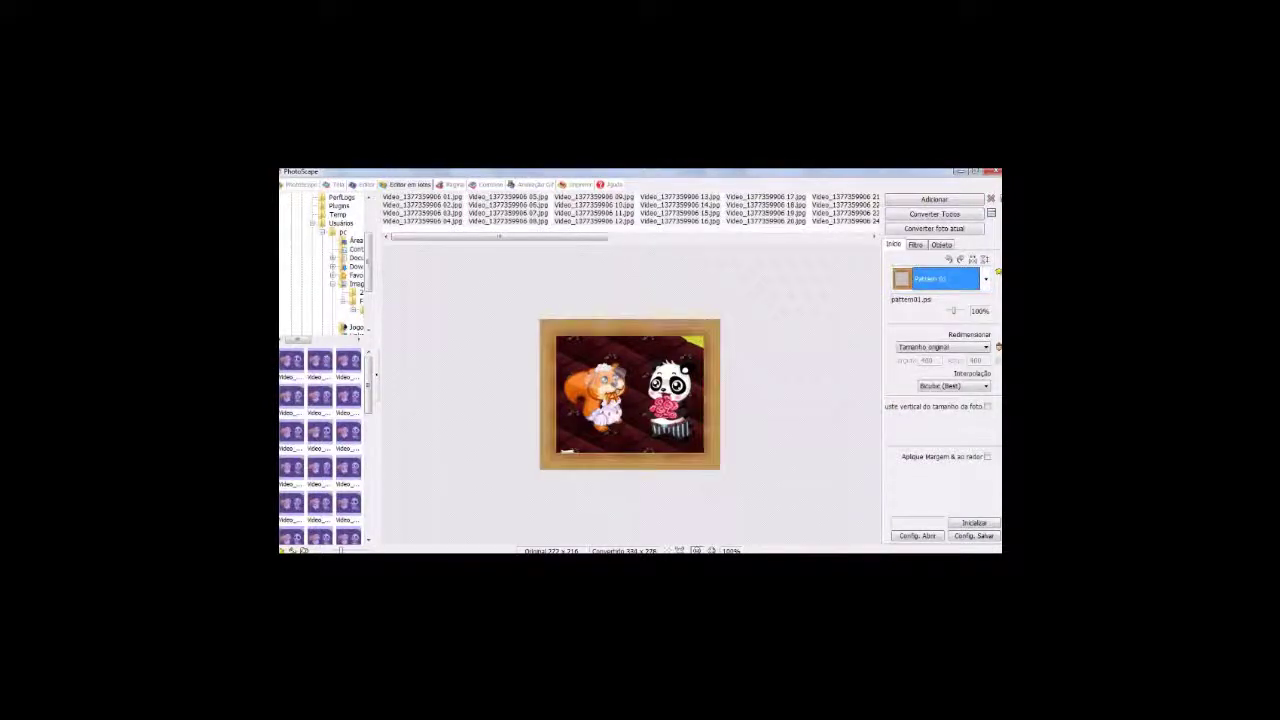
Step: Apply the Pattern 06 frame, convert all the photos with existing files overwritten, and close the completion message
left_click(985, 279)
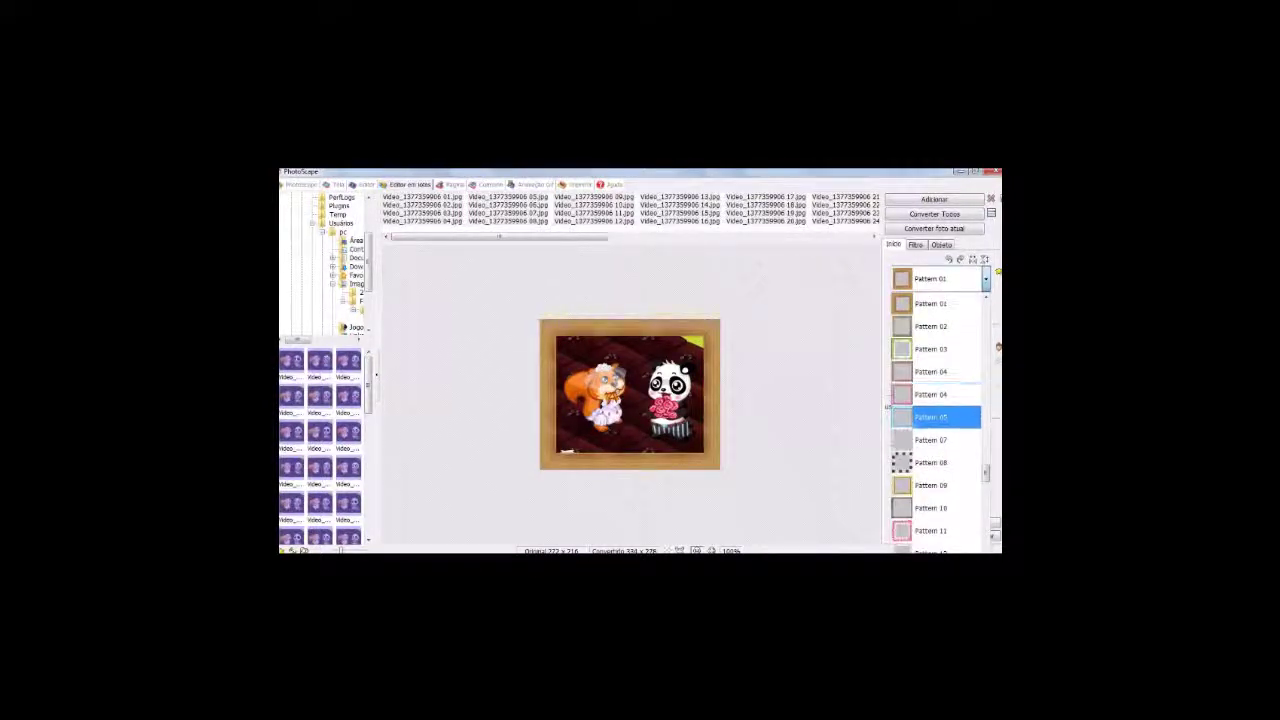
left_click(945, 417)
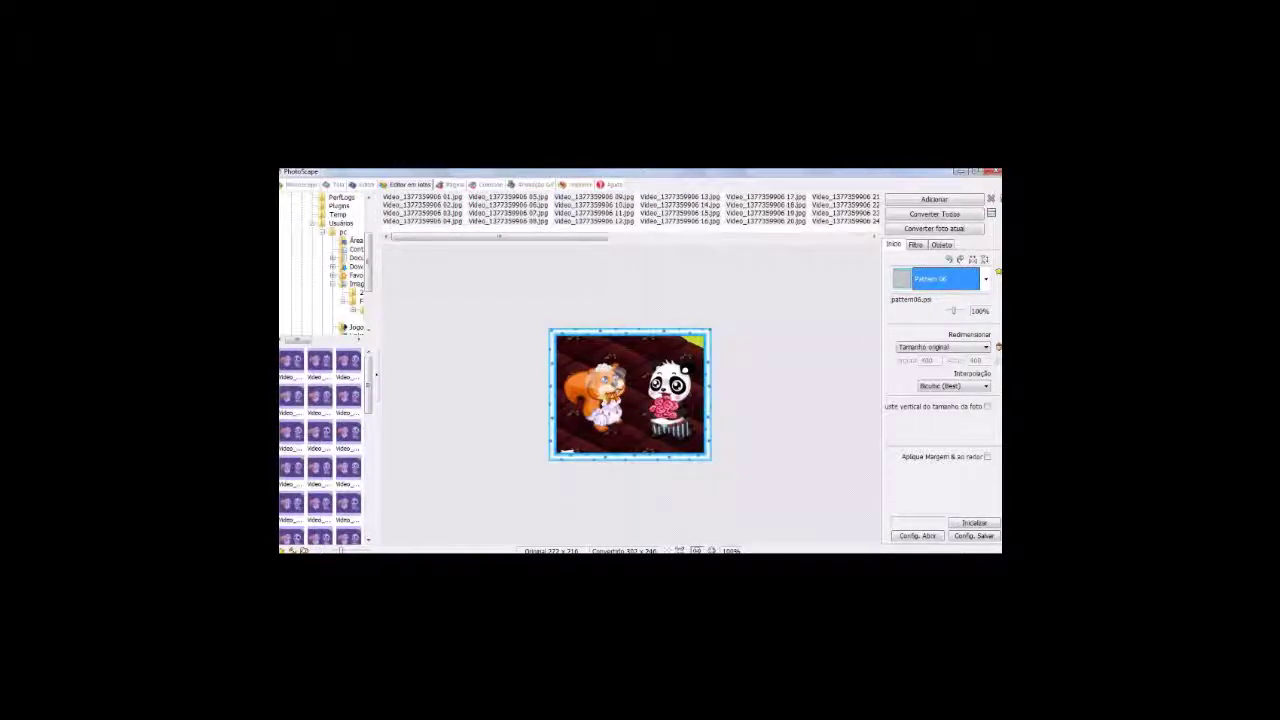
left_click(934, 214)
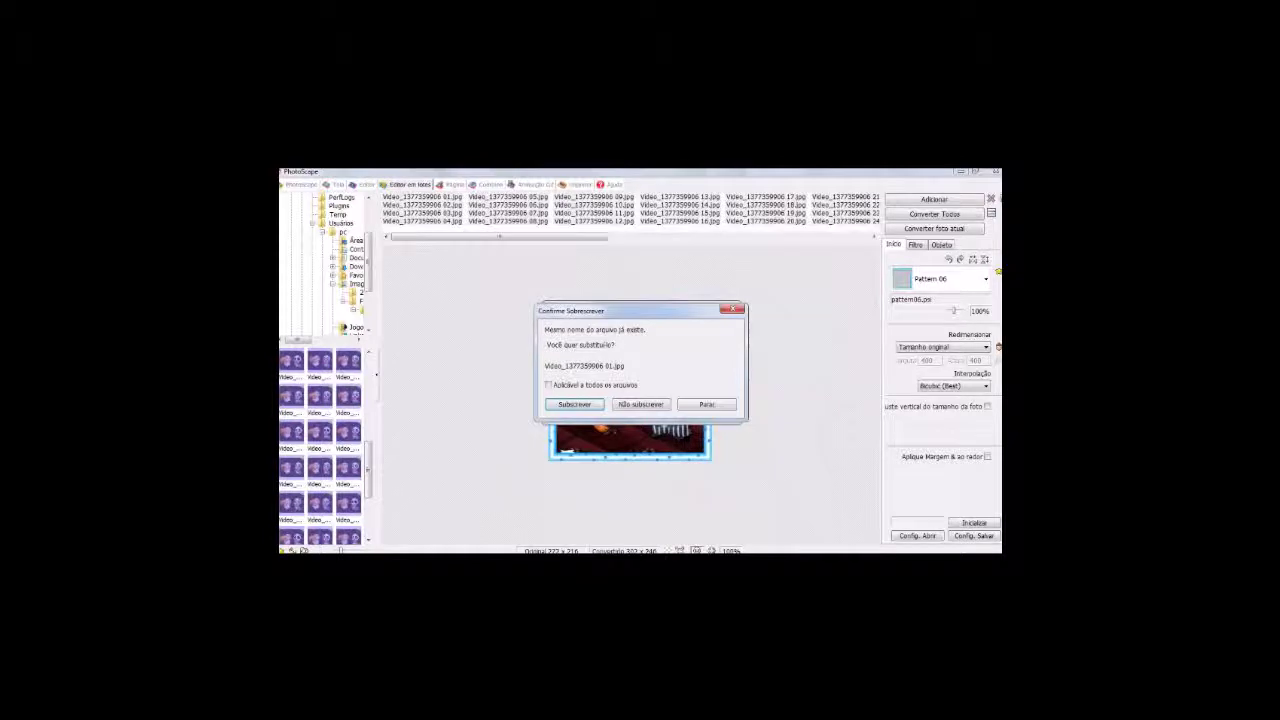
key("Return")
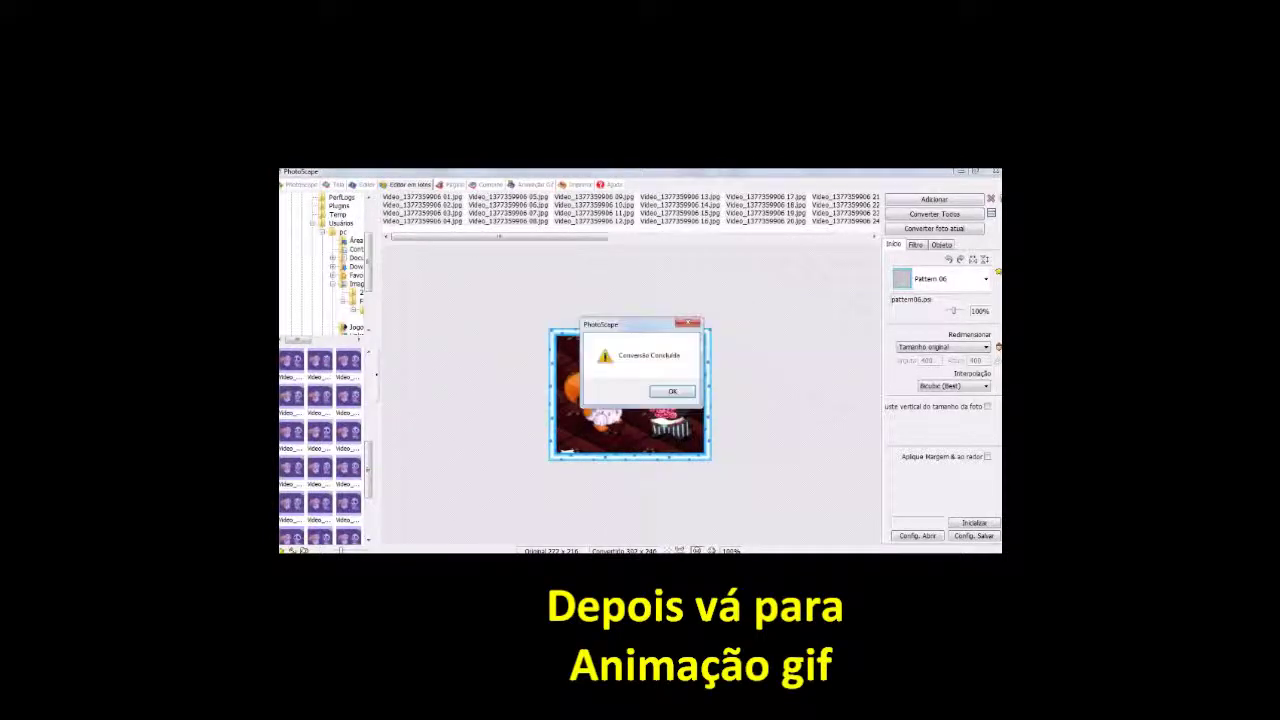
key("Return")
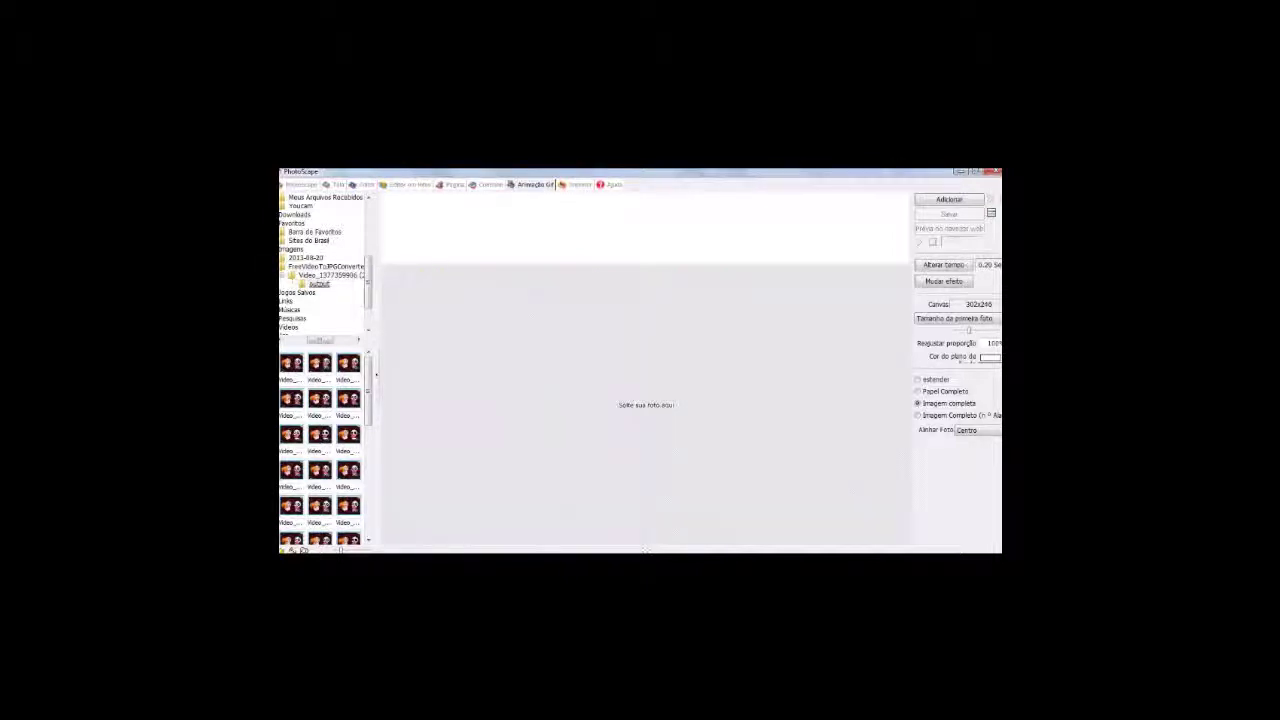
Step: In the GIF animation editor, open the recording's output folder and add all the framed photos to the animation
left_click(318, 284)
mouse_move(363, 359)
left_mouse_down()
mouse_move(291, 474)
mouse_move(289, 546)
mouse_move(300, 550)
left_mouse_up()
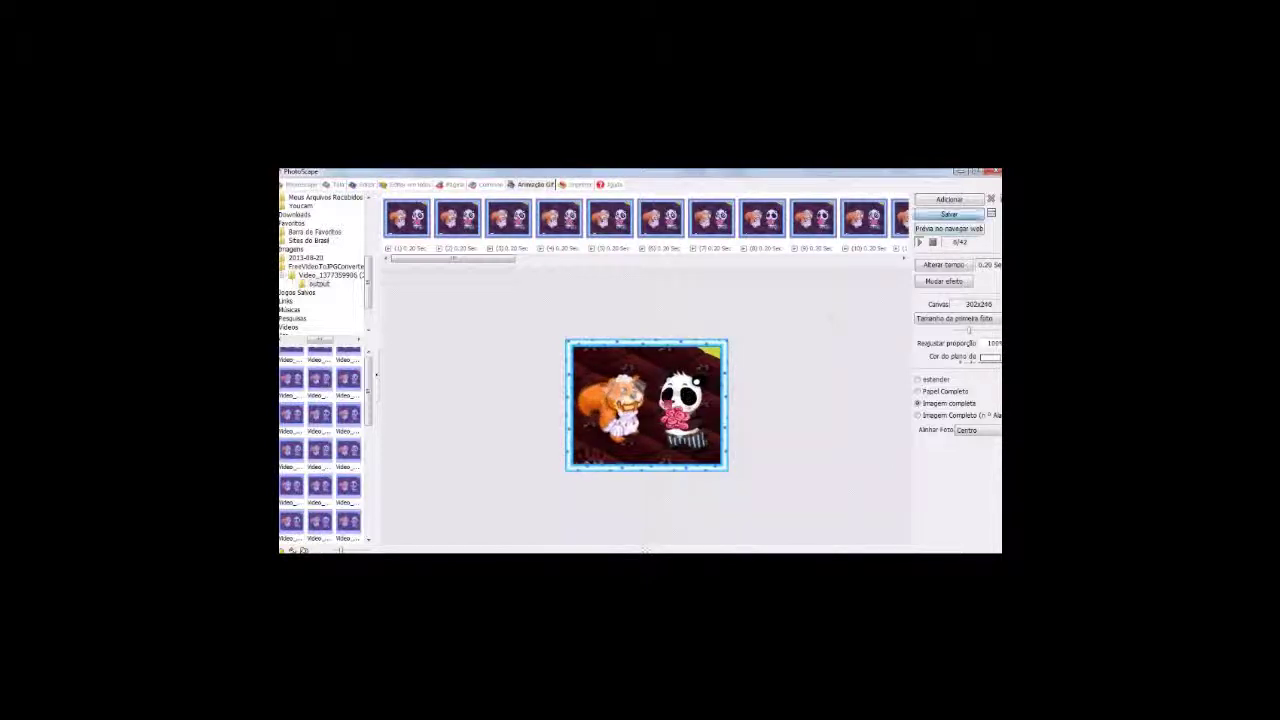
Step: Save the animation as a GIF named "Animais cf gif" in the Imagens library
left_click(949, 214)
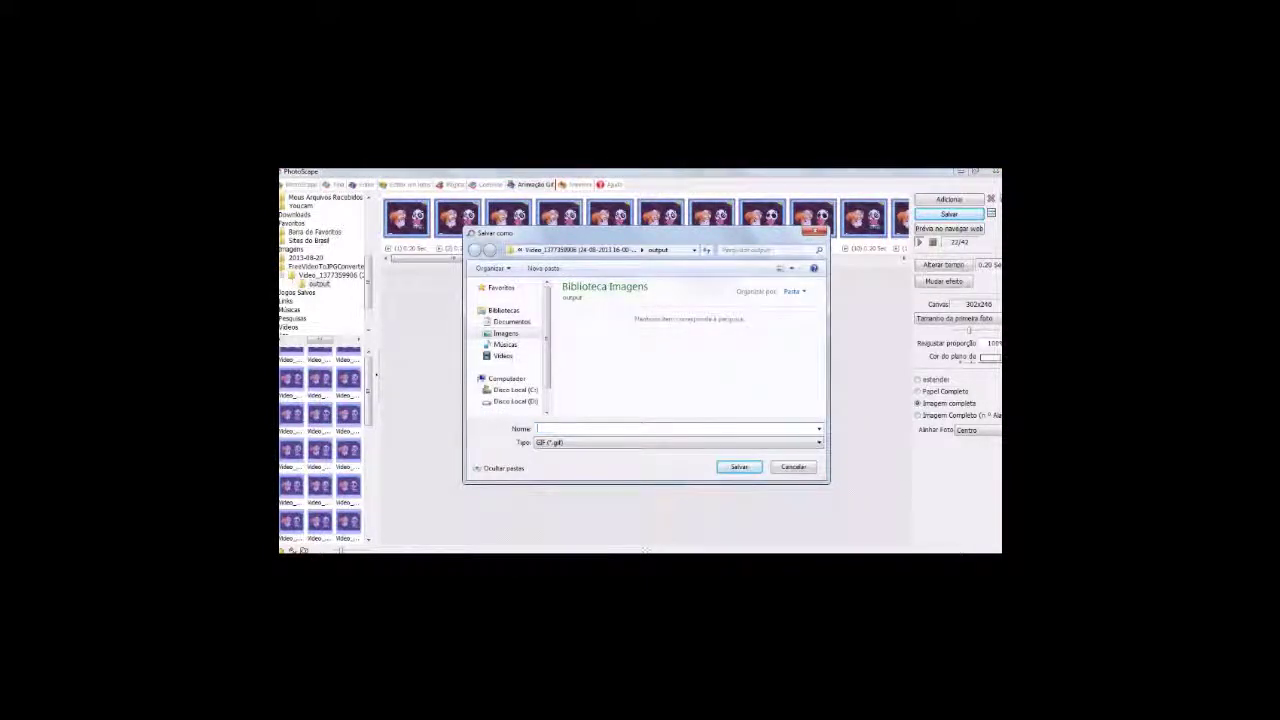
type("Animais cf gif")
left_click(506, 333)
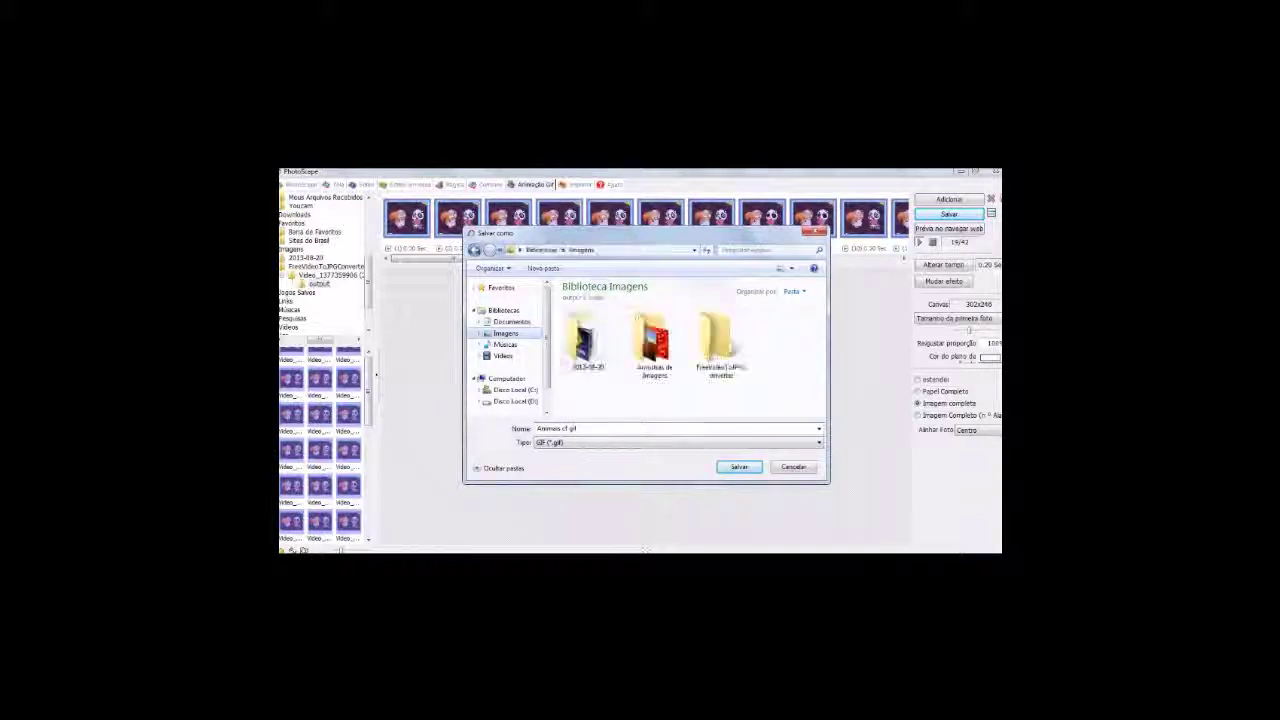